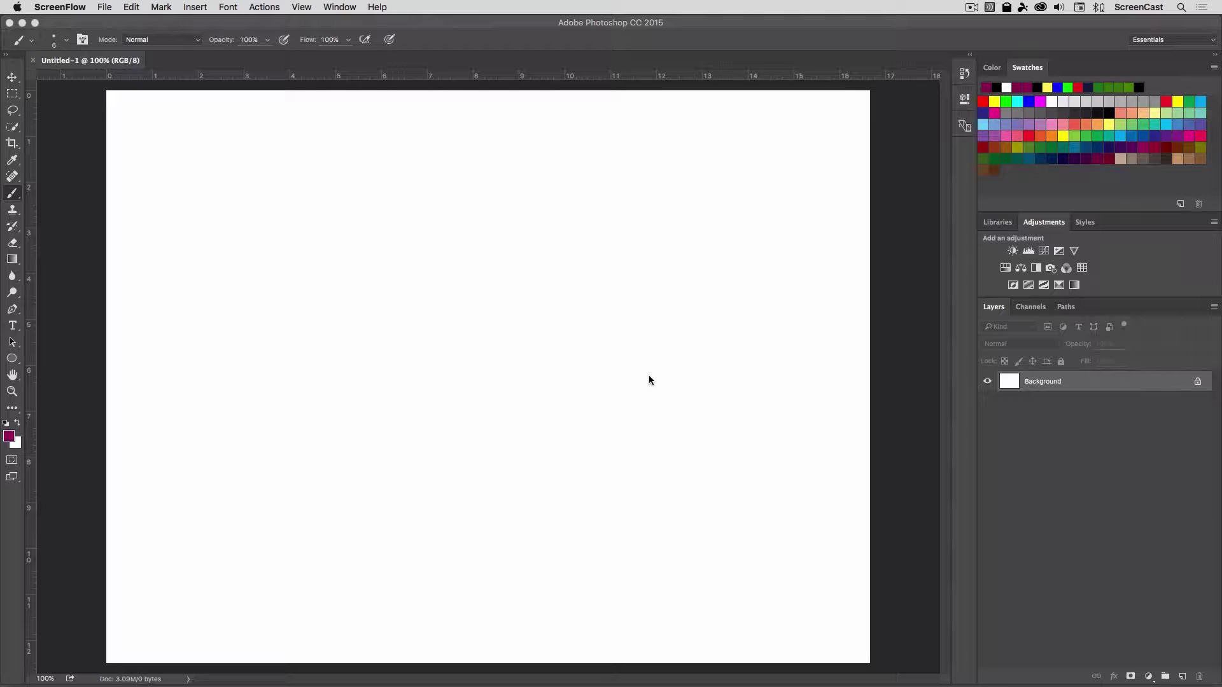
# - Convert the locked Background into a regular layer named Layer 0
pyautogui.doubleClick(1060, 382)
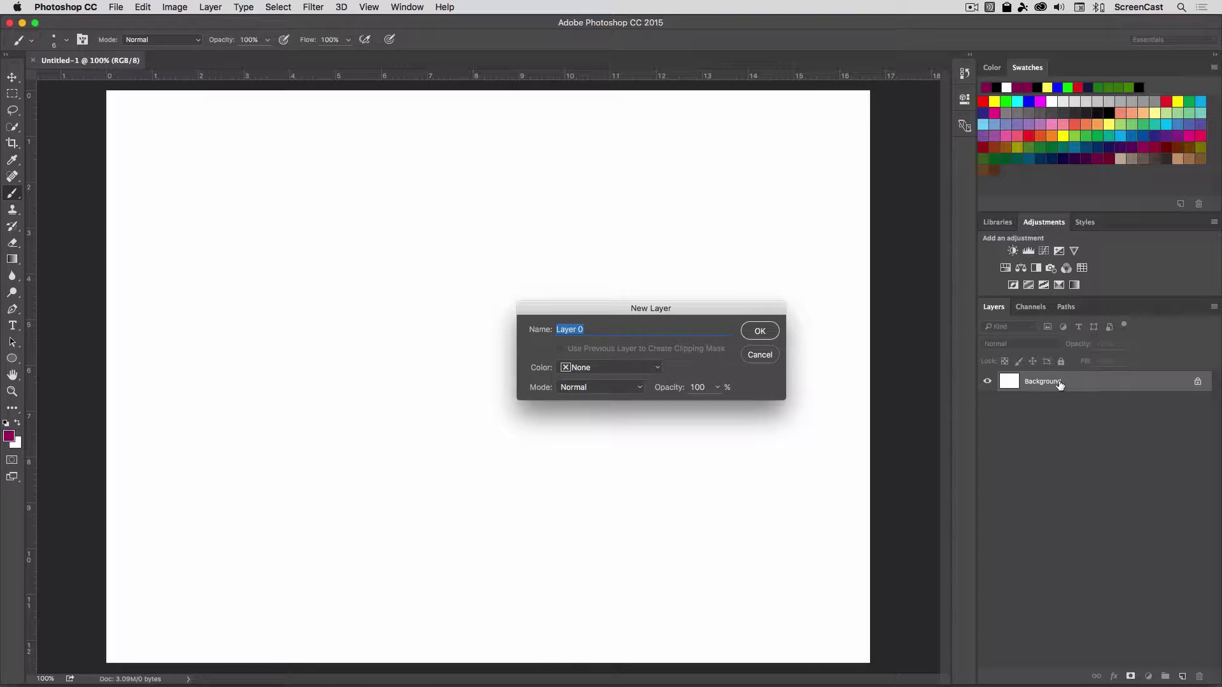
pyautogui.click(759, 332)
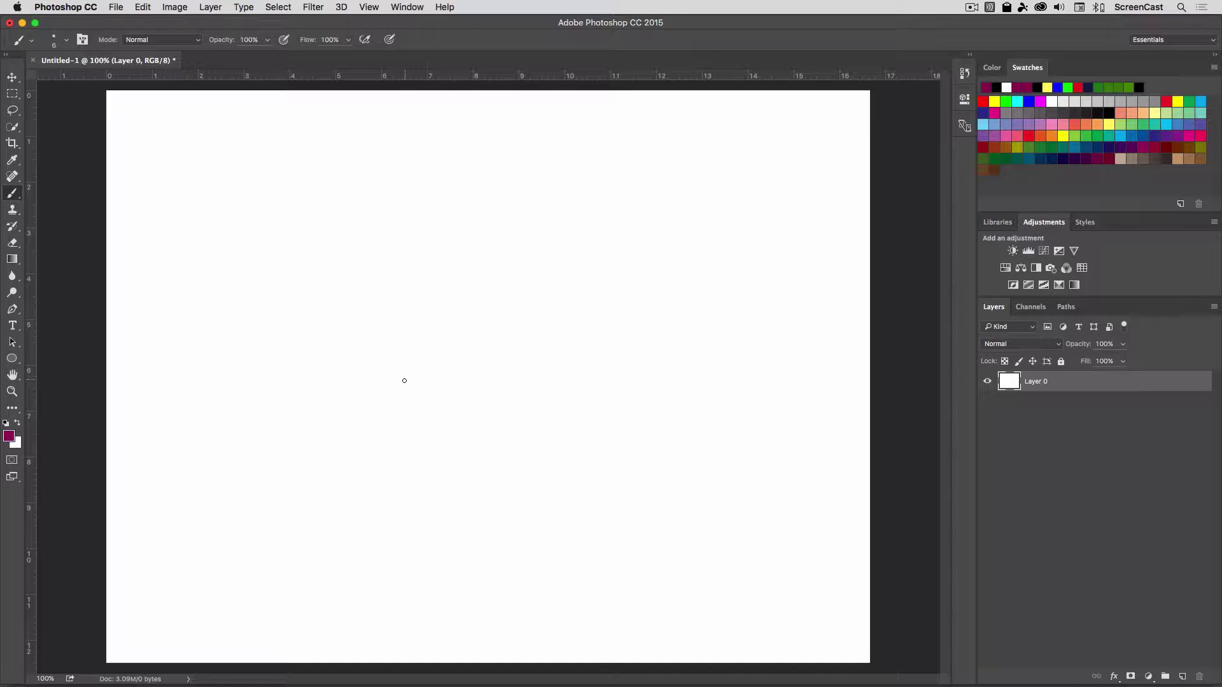
# - Paint a thin wavy test stroke across the middle of the canvas and undo it
pyautogui.moveTo(305, 455)
pyautogui.mouseDown()
pyautogui.moveTo(371, 456)
pyautogui.moveTo(612, 362)
pyautogui.mouseUp()
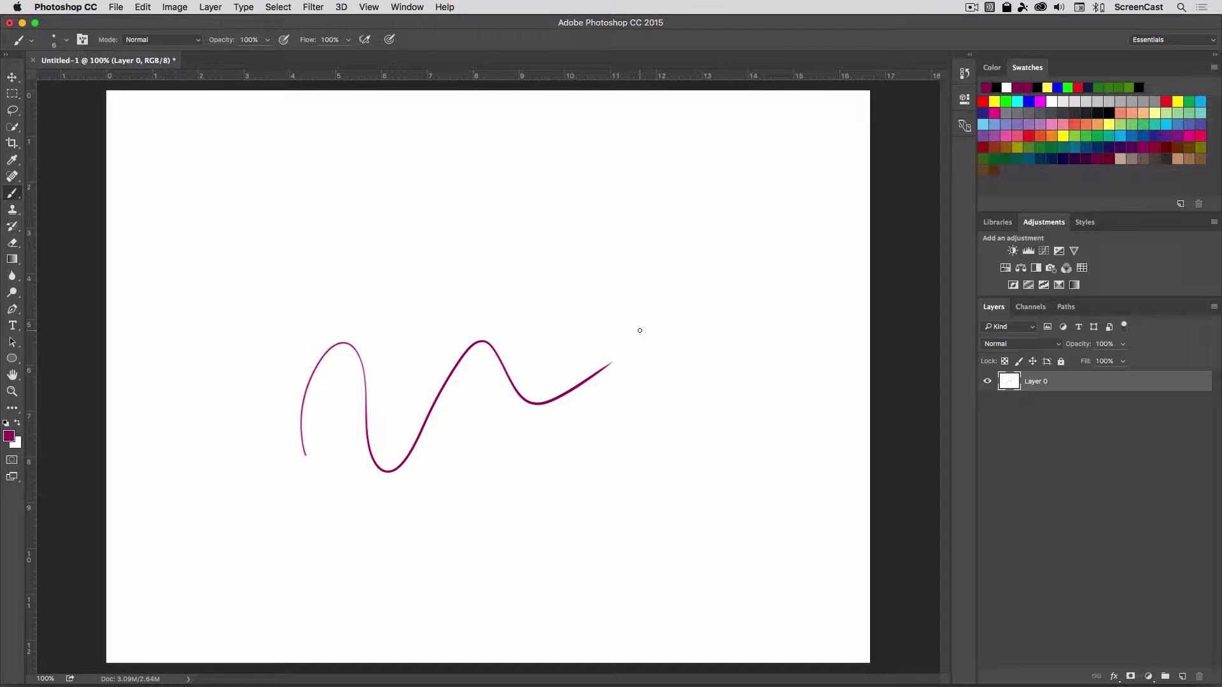
pyautogui.press('super+z')
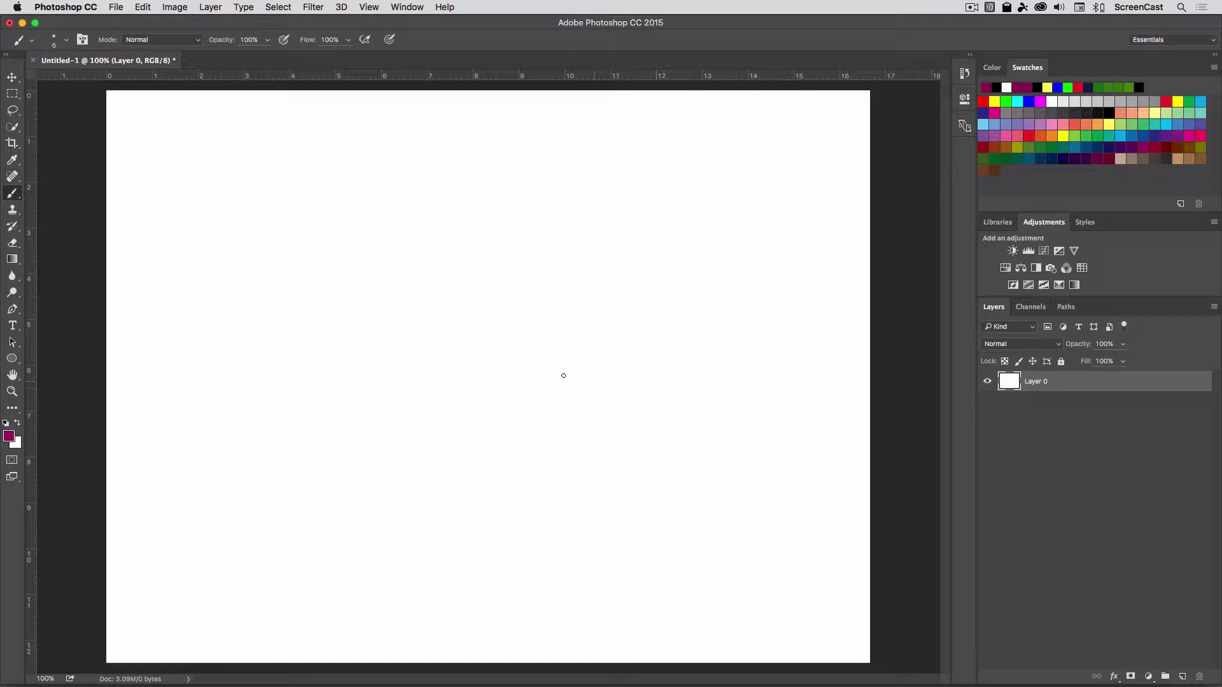
# - Select the Brush Tool, check its tool presets, and enlarge the brush picker to show the whole brush list
pyautogui.click(13, 198)
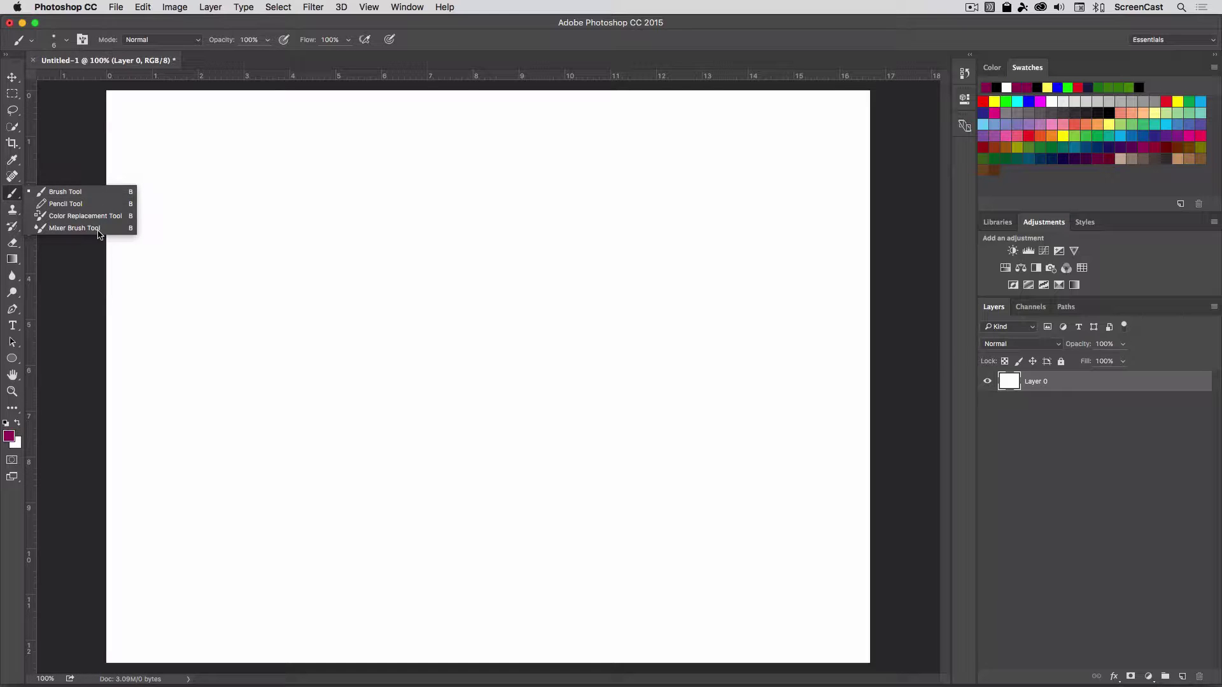
pyautogui.click(95, 196)
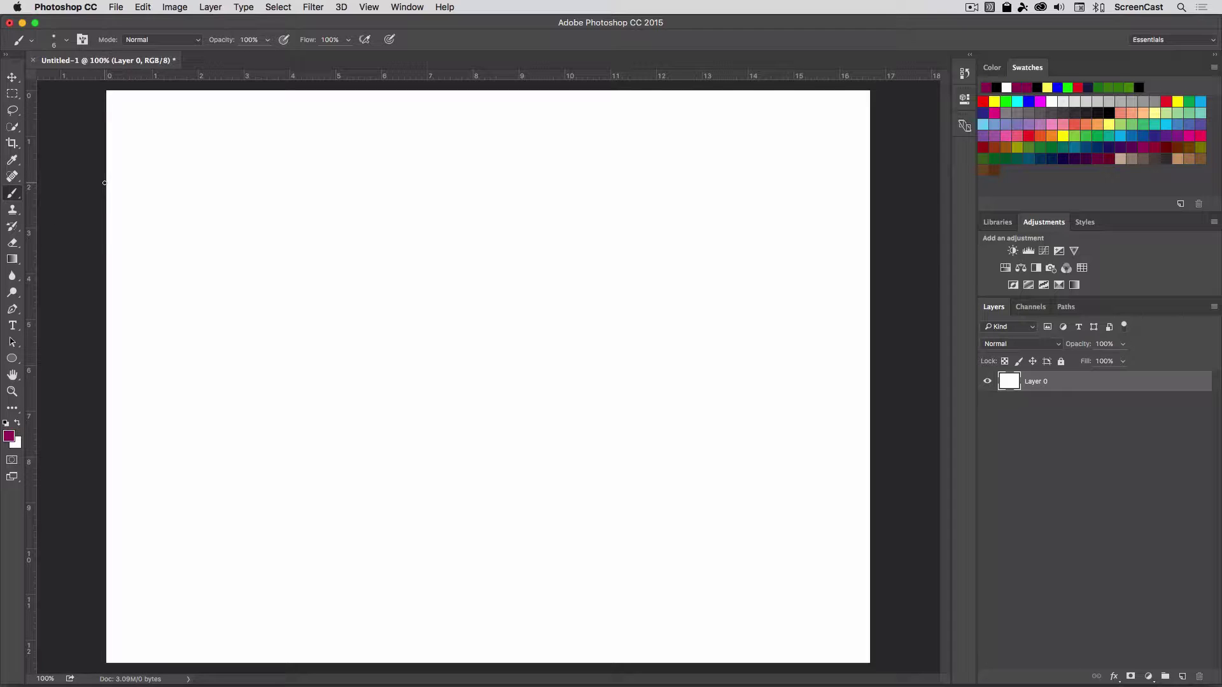
pyautogui.click(31, 41)
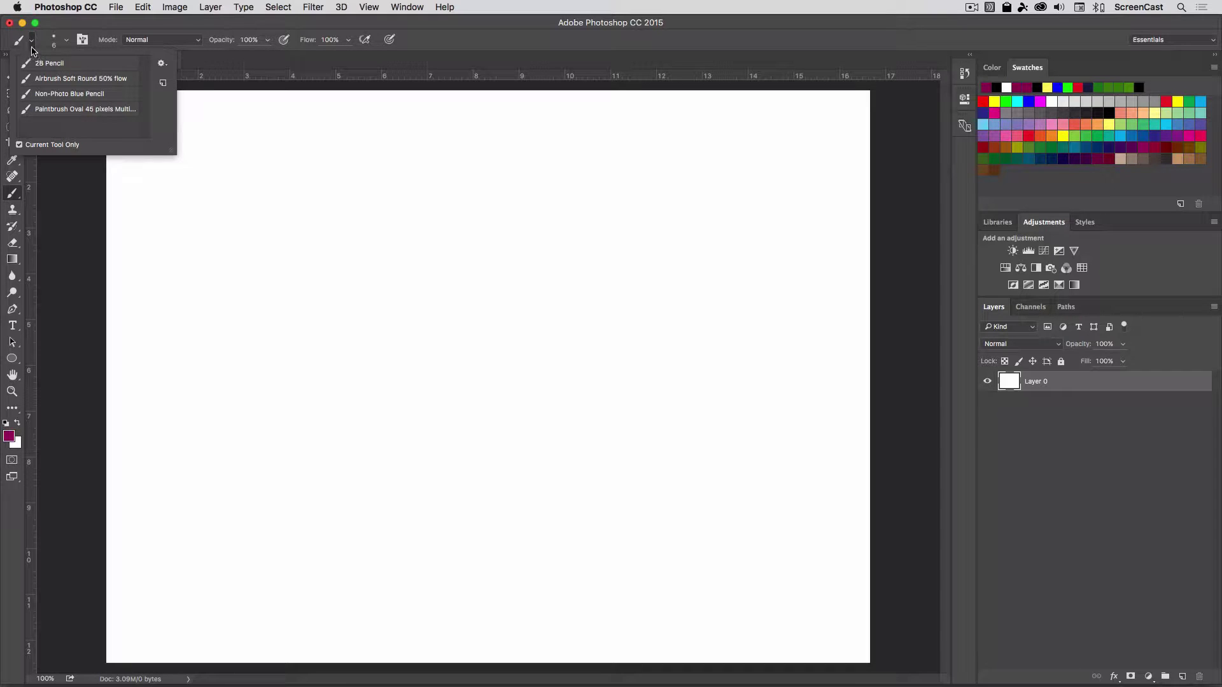
pyautogui.click(21, 44)
pyautogui.click(21, 45)
pyautogui.click(56, 44)
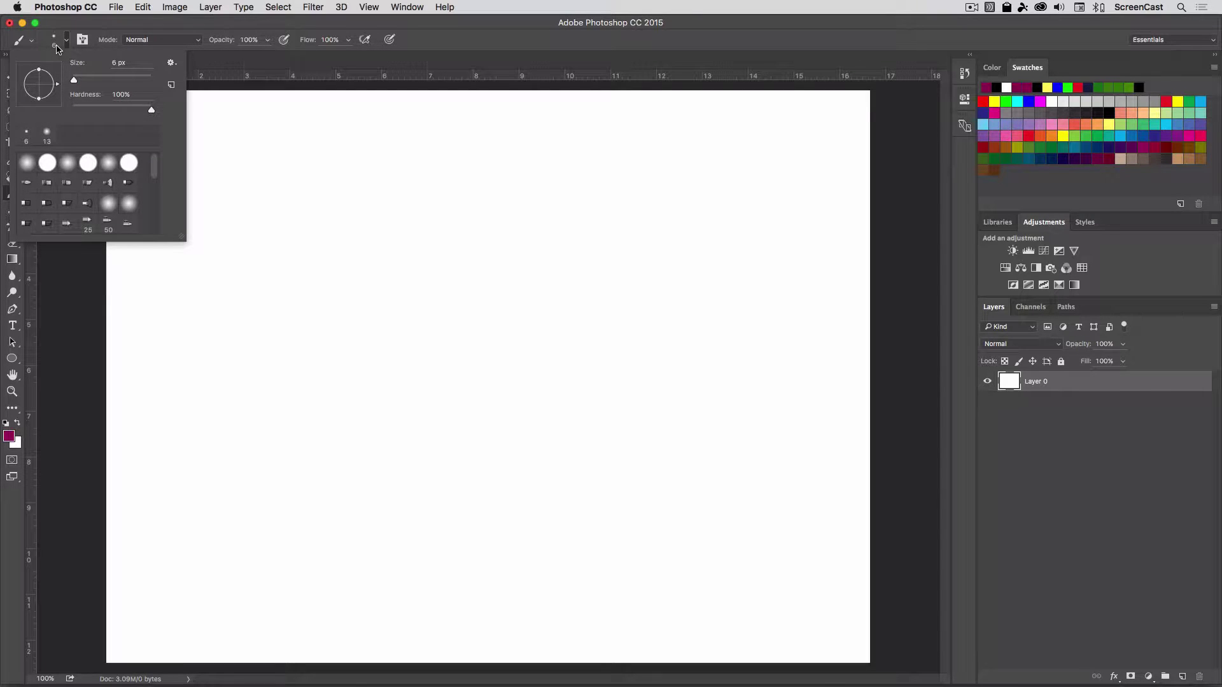
pyautogui.moveTo(182, 237)
pyautogui.mouseDown()
pyautogui.moveTo(268, 388)
pyautogui.moveTo(327, 414)
pyautogui.mouseUp()
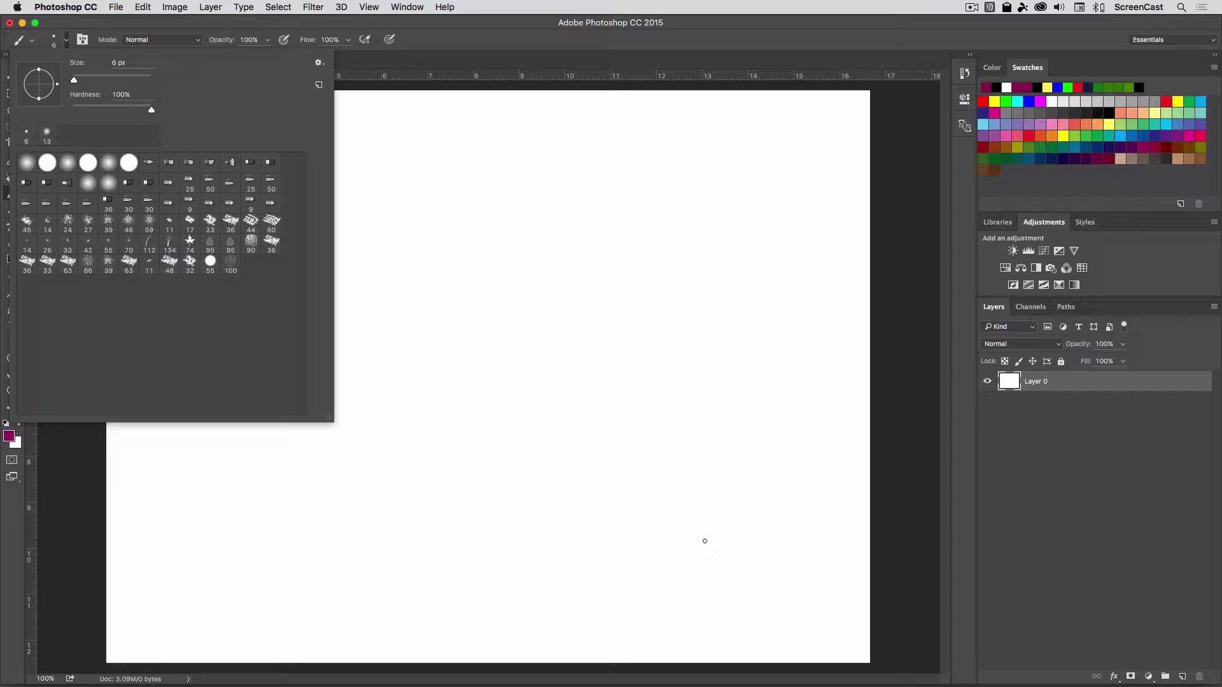
# - Set the brush size to 476 px and paint two overlapping hard-edged dabs in the upper part of the canvas
pyautogui.moveTo(74, 80); pyautogui.dragTo(141, 84)
pyautogui.click(573, 261)
pyautogui.moveTo(583, 280); pyautogui.dragTo(575, 318)
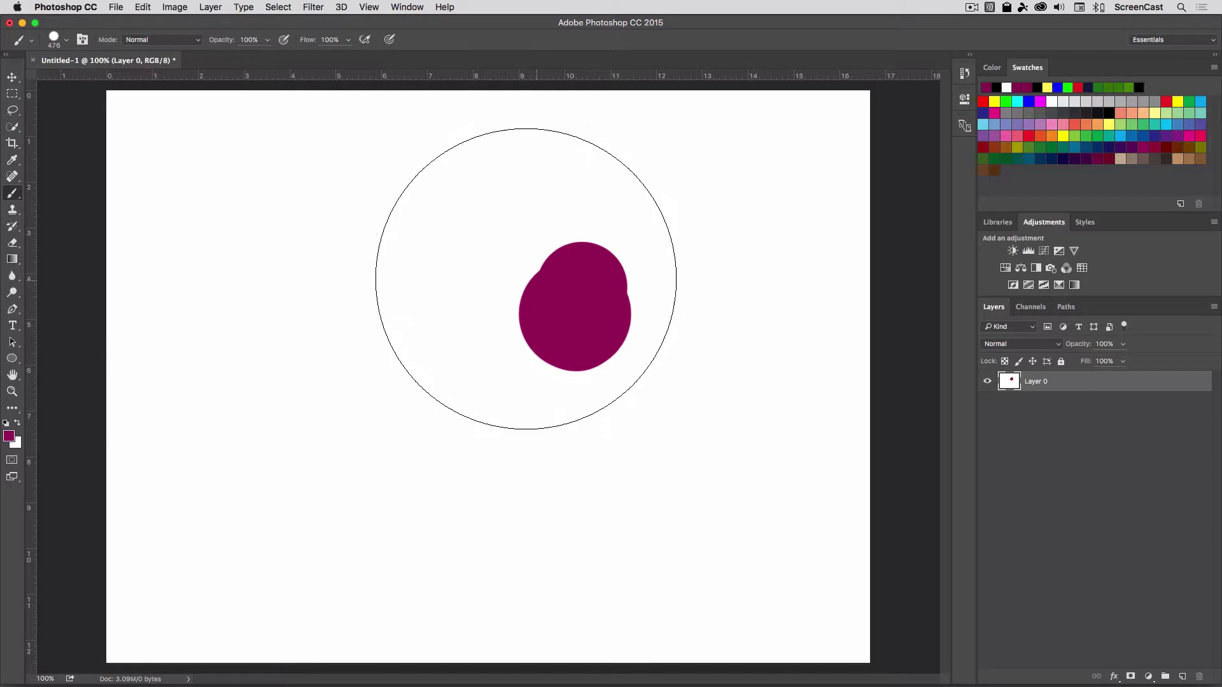
# - Set the brush hardness to 34% and paint a soft-edged blob below and left of the hard dabs
pyautogui.click(66, 40)
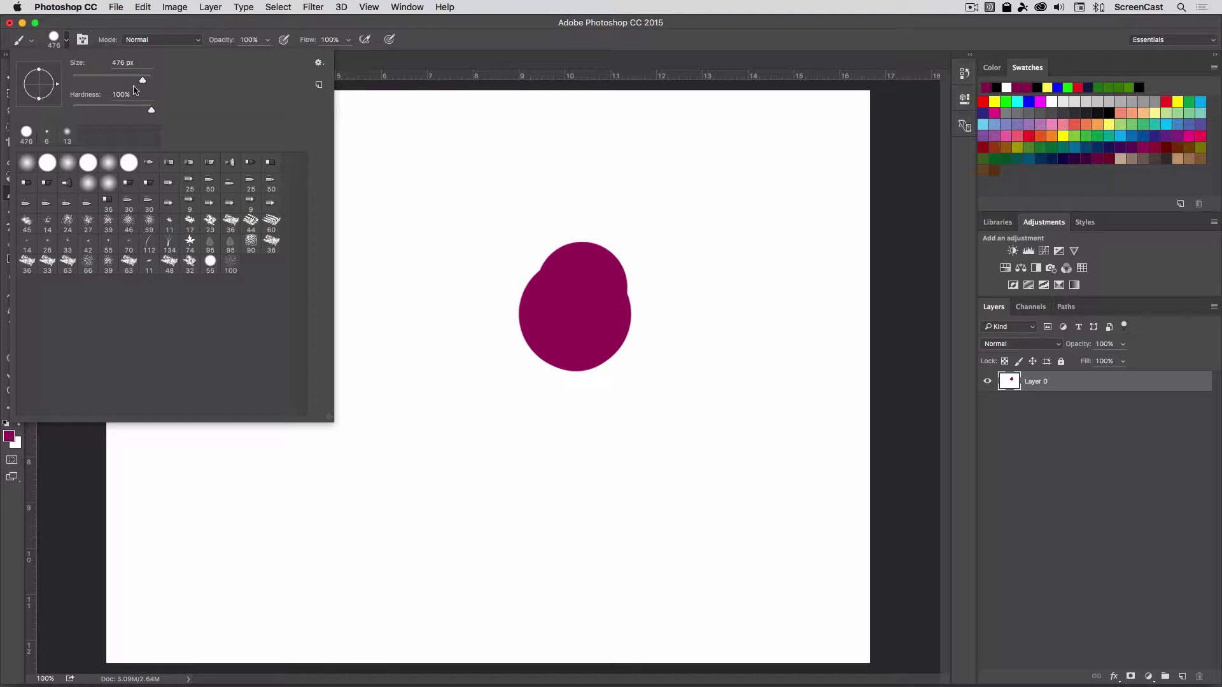
pyautogui.moveTo(152, 114); pyautogui.dragTo(98, 112)
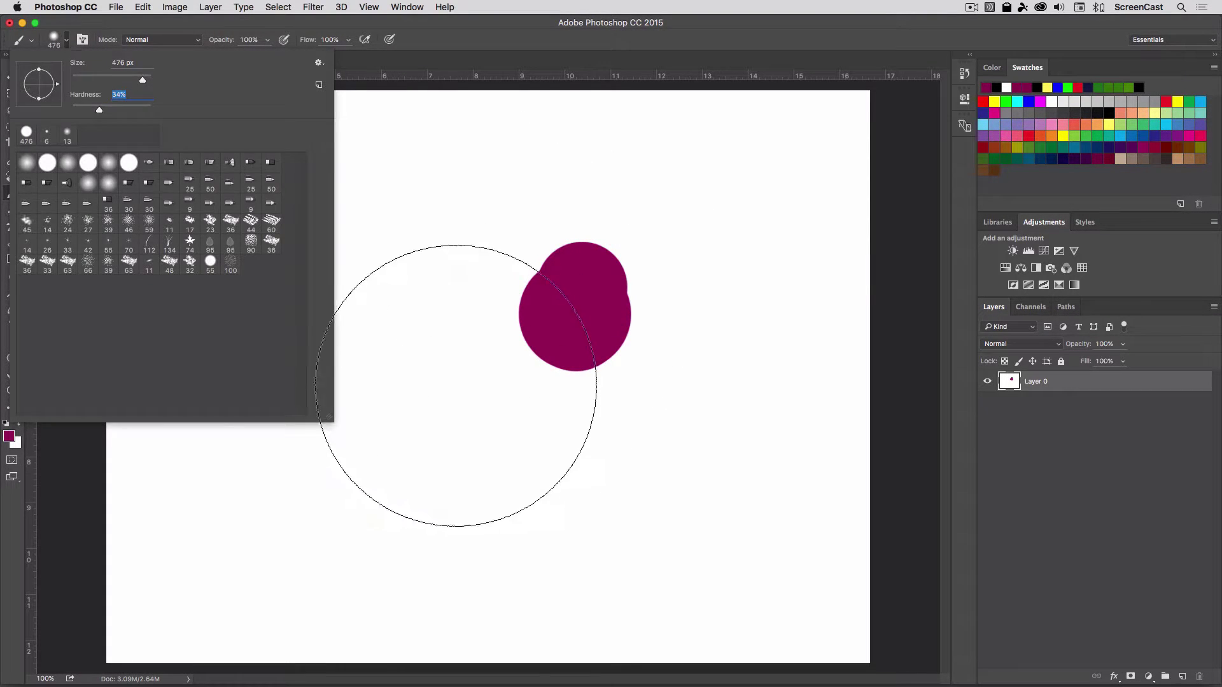
pyautogui.click(458, 388)
pyautogui.moveTo(453, 395); pyautogui.dragTo(447, 415)
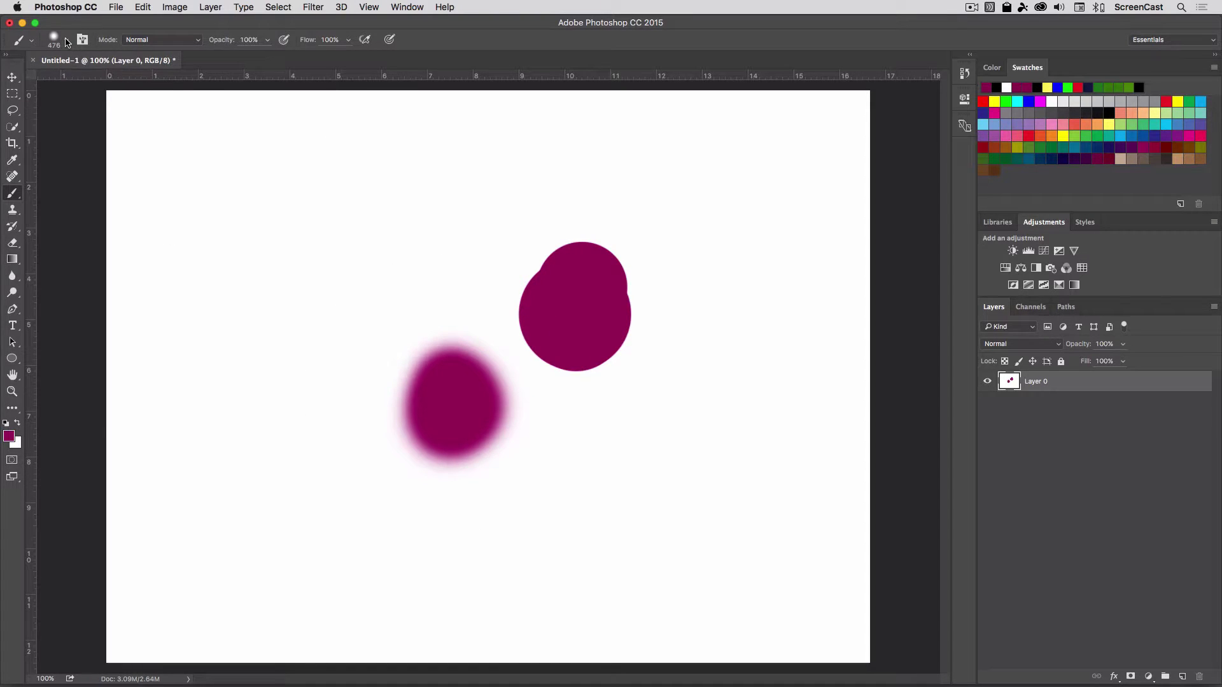
# - Set the brush hardness to 7% and paint a very soft dab above the soft-edged blob
pyautogui.click(66, 40)
pyautogui.moveTo(100, 111); pyautogui.dragTo(77, 112)
pyautogui.click(414, 231)
pyautogui.click(418, 231)
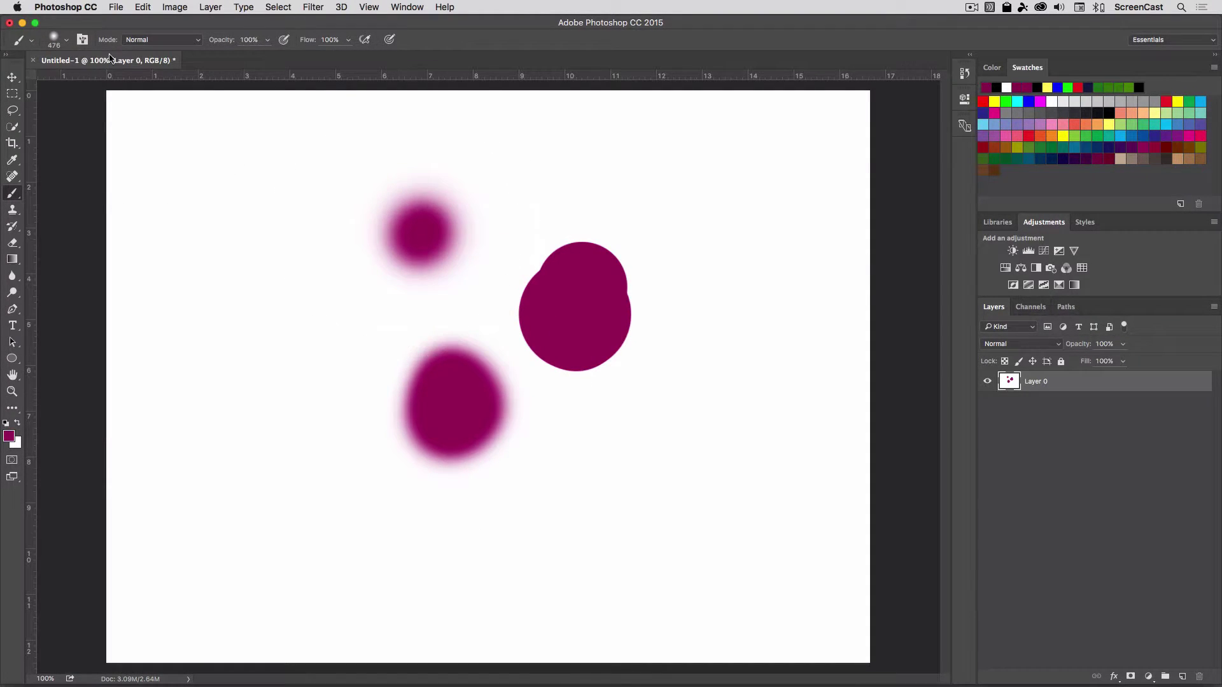
# - Choose the 74 px maple leaf brush and paint two small leaf clusters above the dabs and scattered leaves below them
pyautogui.click(64, 40)
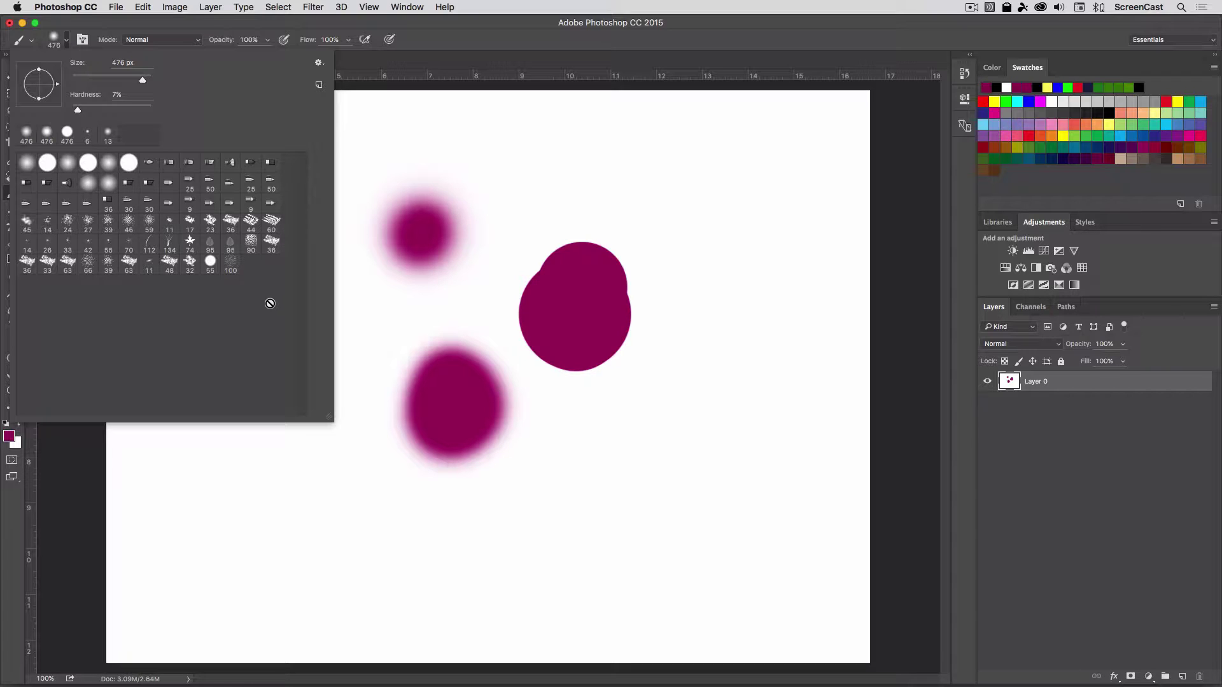
pyautogui.click(50, 164)
pyautogui.click(190, 242)
pyautogui.click(560, 199)
pyautogui.click(560, 199)
pyautogui.click(657, 219)
pyautogui.moveTo(668, 420)
pyautogui.mouseDown()
pyautogui.moveTo(501, 524)
pyautogui.moveTo(450, 513)
pyautogui.mouseUp()
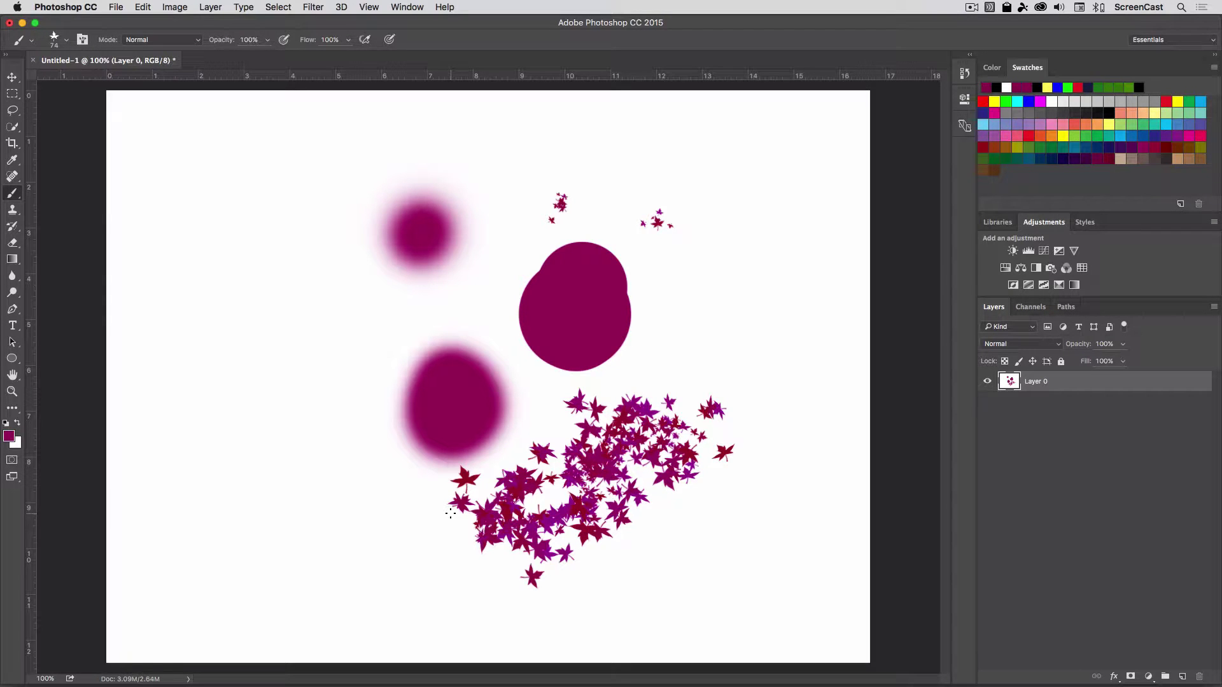
# - Undo all the test dabs and leaf strokes back to a blank canvas
pyautogui.click(55, 40)
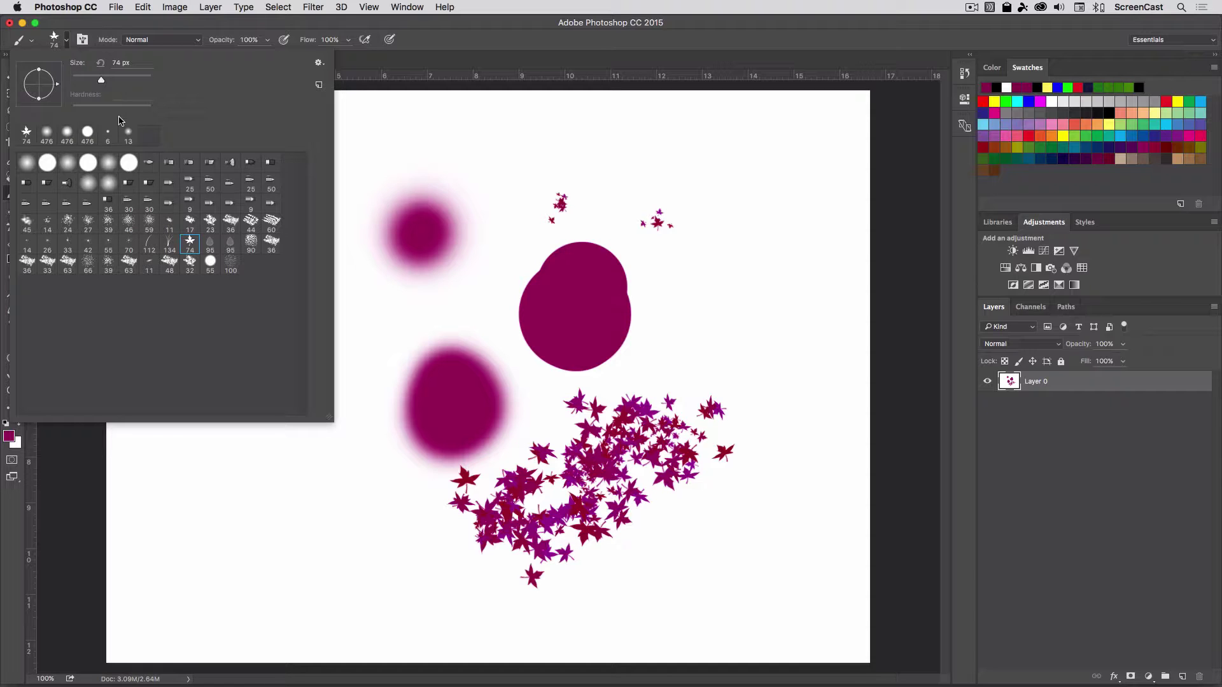
pyautogui.click(54, 40)
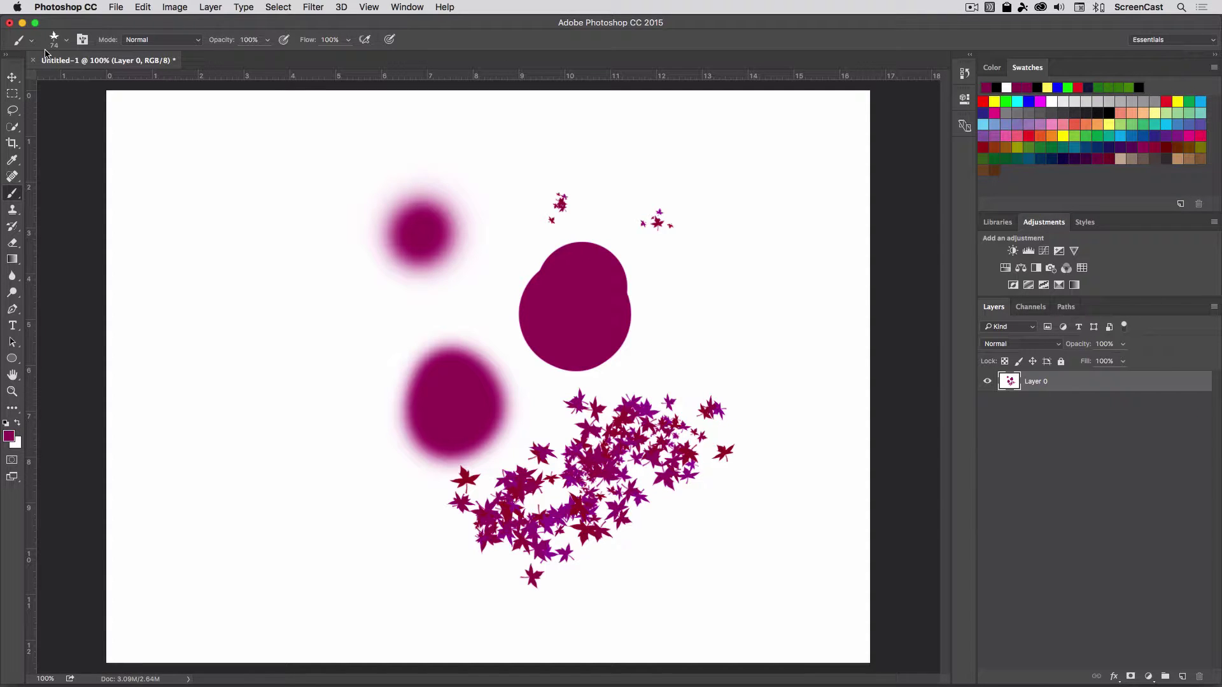
pyautogui.hotkey('ctrl', 'z')
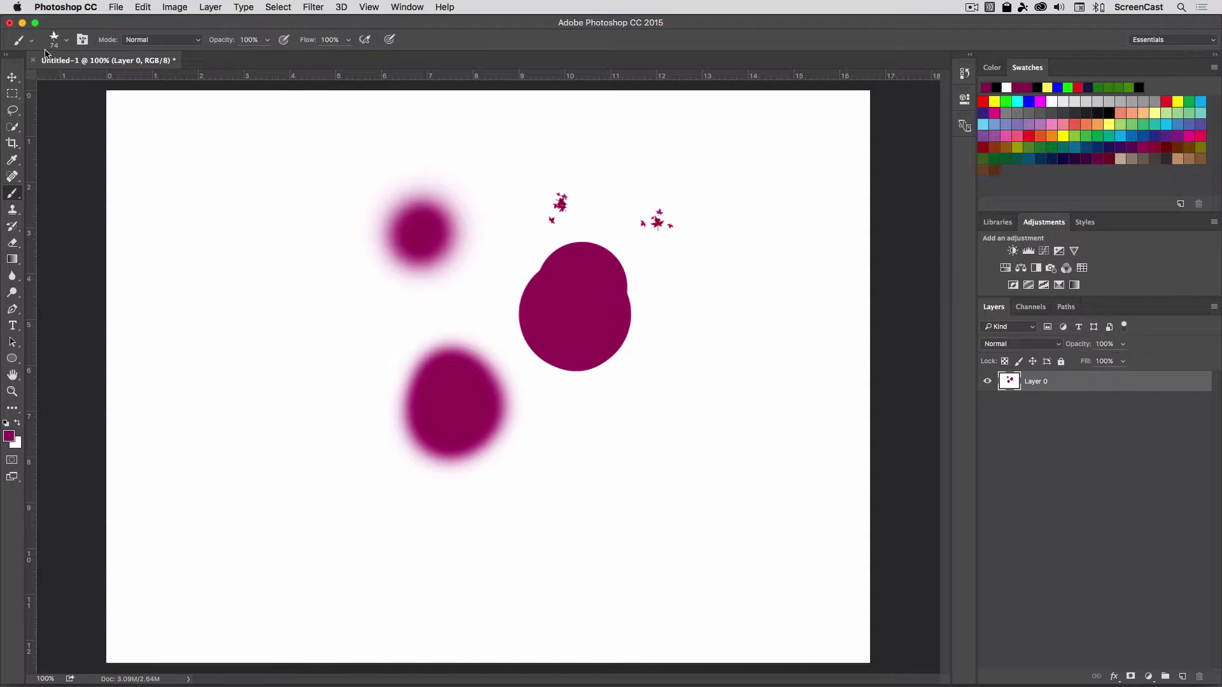
pyautogui.hotkey('ctrl', 'alt', 'z')
pyautogui.hotkey('ctrl', 'alt', 'z')
pyautogui.hotkey('ctrl', 'alt', 'z')
pyautogui.hotkey('ctrl', 'alt', 'z')
pyautogui.hotkey('ctrl', 'alt', 'z')
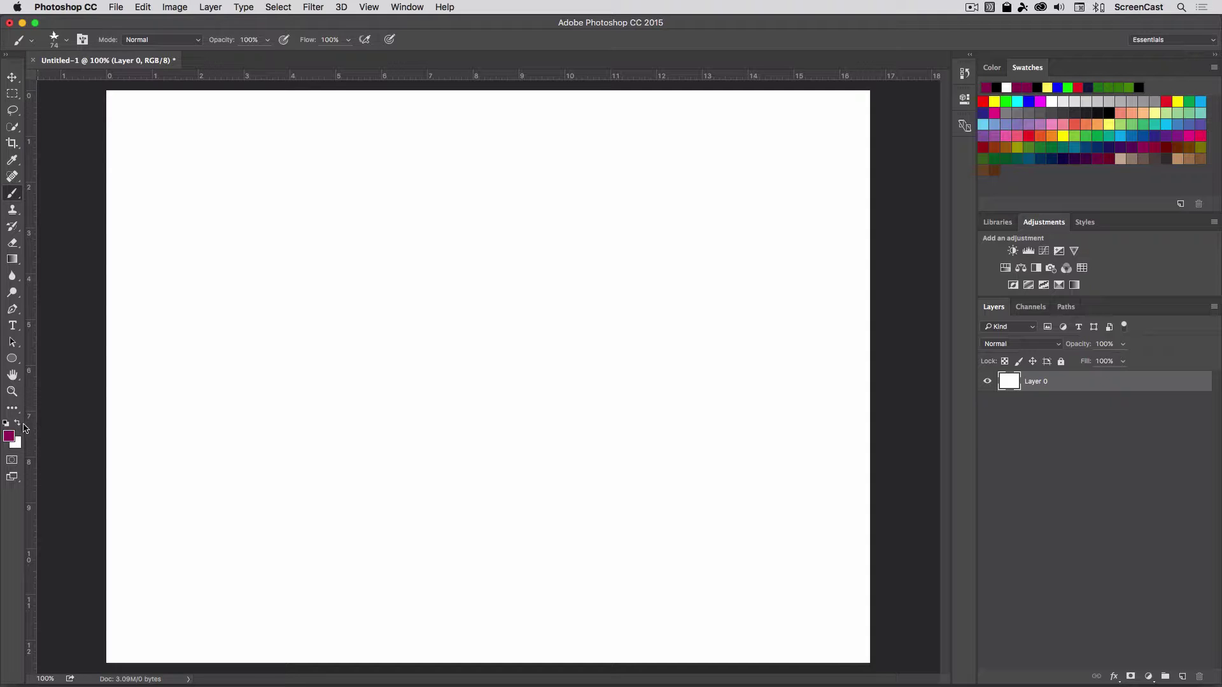
# - Choose a hard round brush at 74 px and paint a long horizontal stroke across the top of the canvas
pyautogui.click(66, 39)
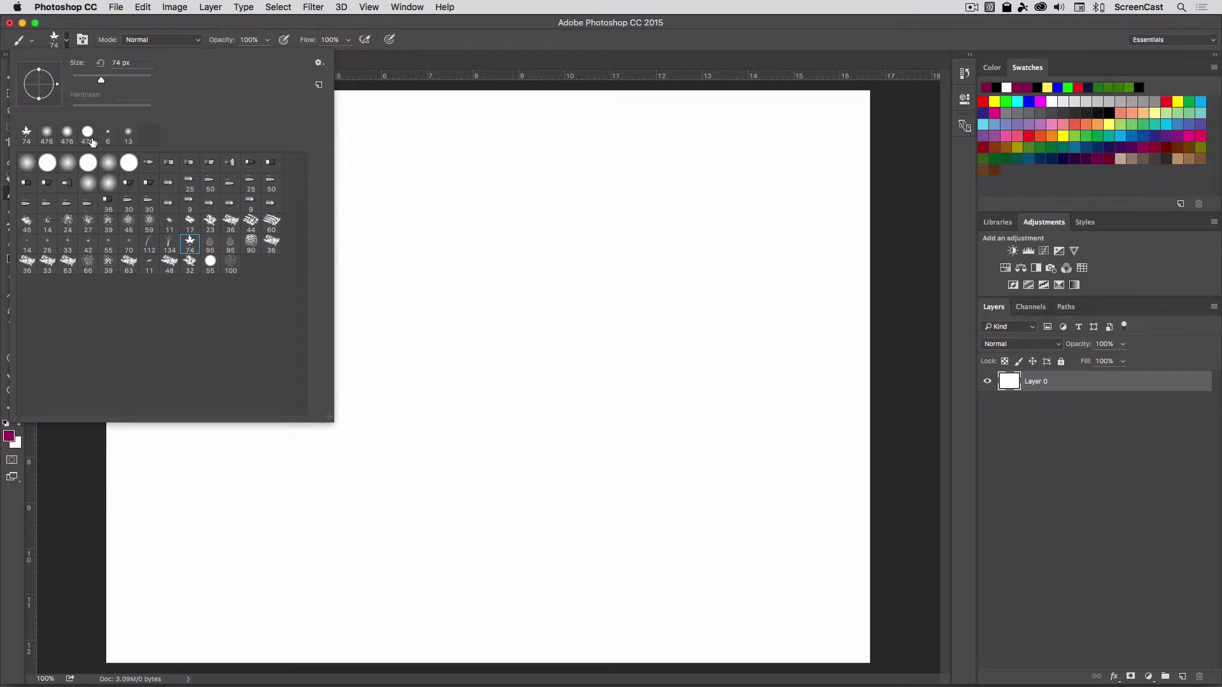
pyautogui.doubleClick(47, 163)
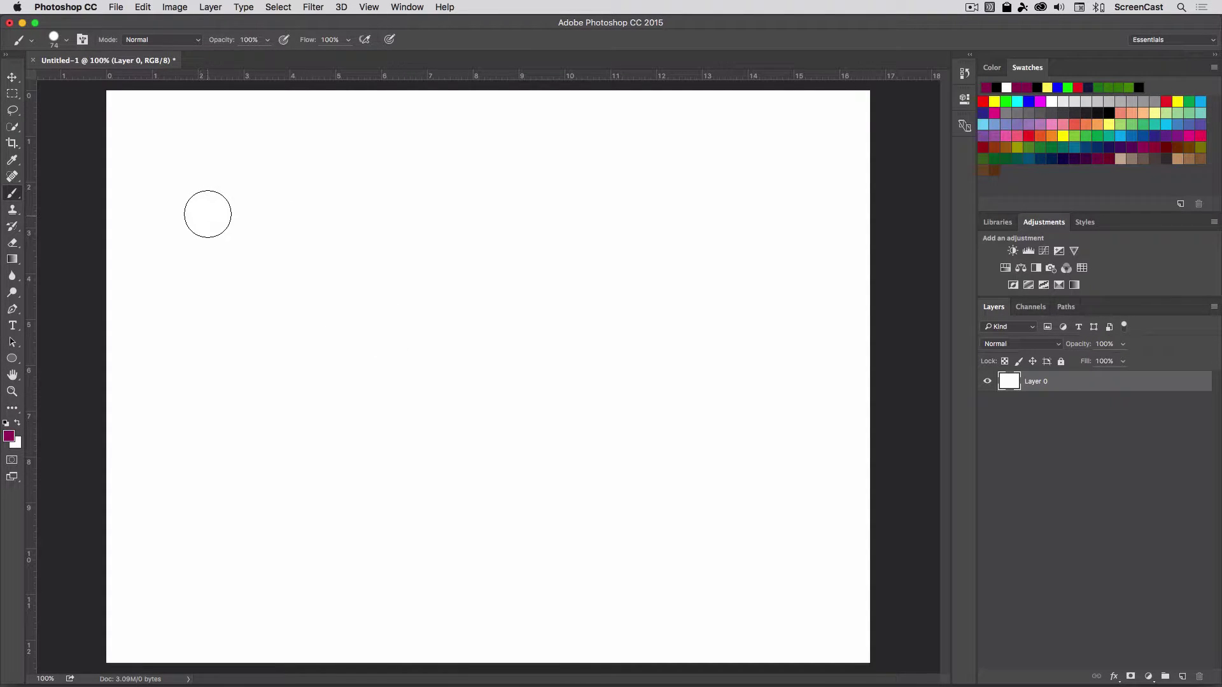
pyautogui.moveTo(186, 207); pyautogui.dragTo(746, 199)
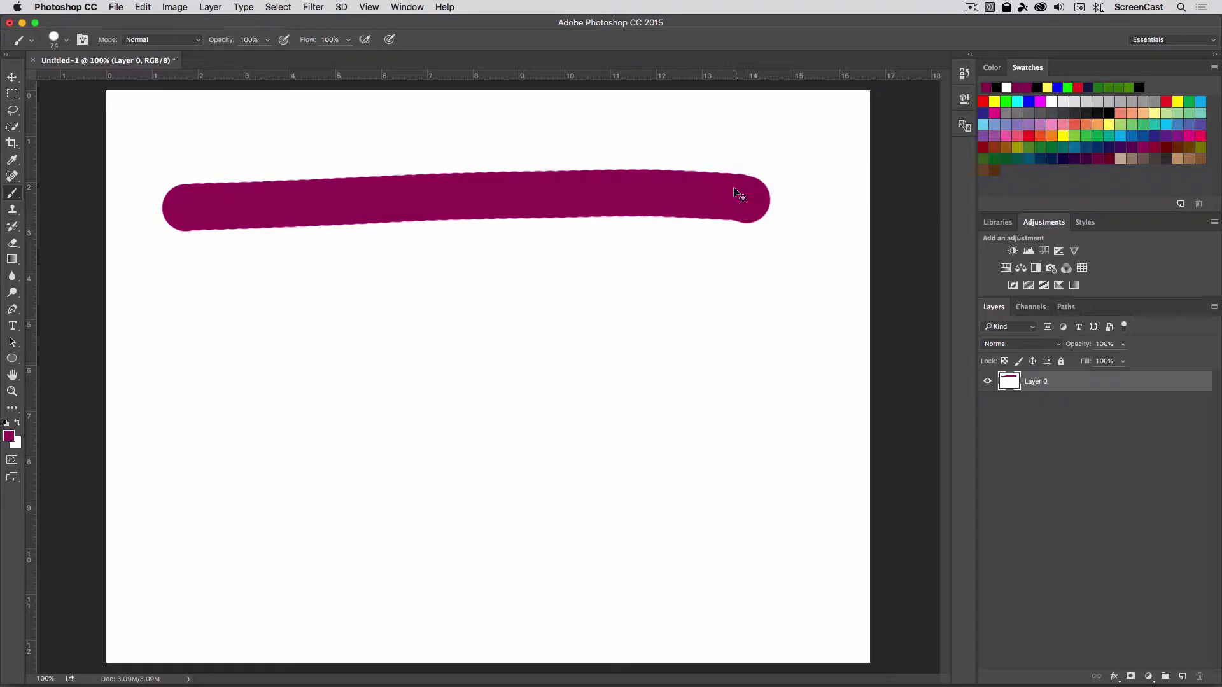
# - Examine the edges of the painted stroke up close at 500% magnification, then return to a view of the whole stroke
pyautogui.press('super+equal')
pyautogui.press('super+equal')
pyautogui.press('super+equal')
pyautogui.press('super+equal')
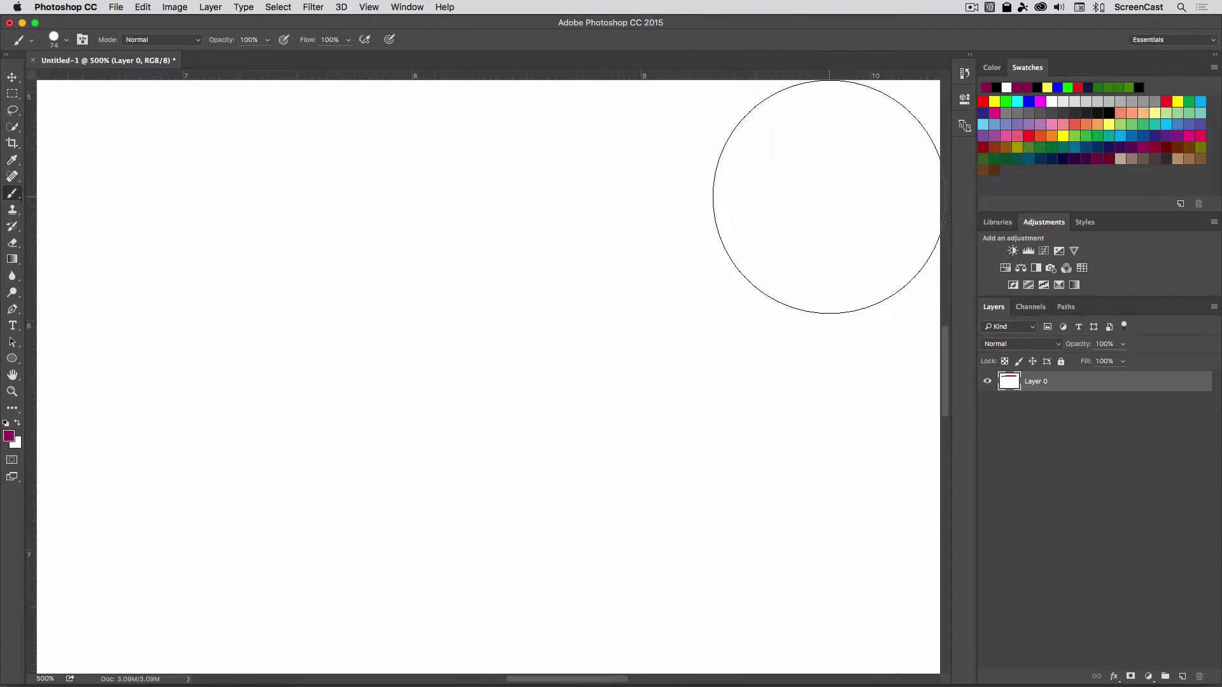
pyautogui.scroll(10, 831, 192)
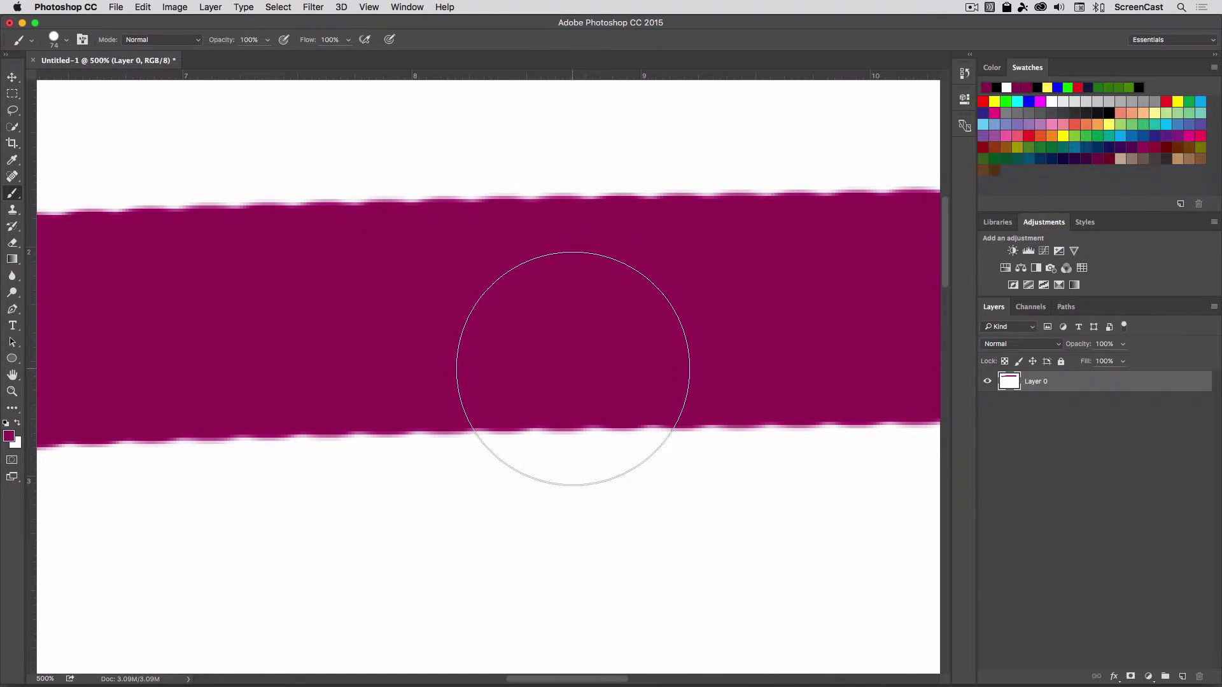
pyautogui.press('super+alt+space')
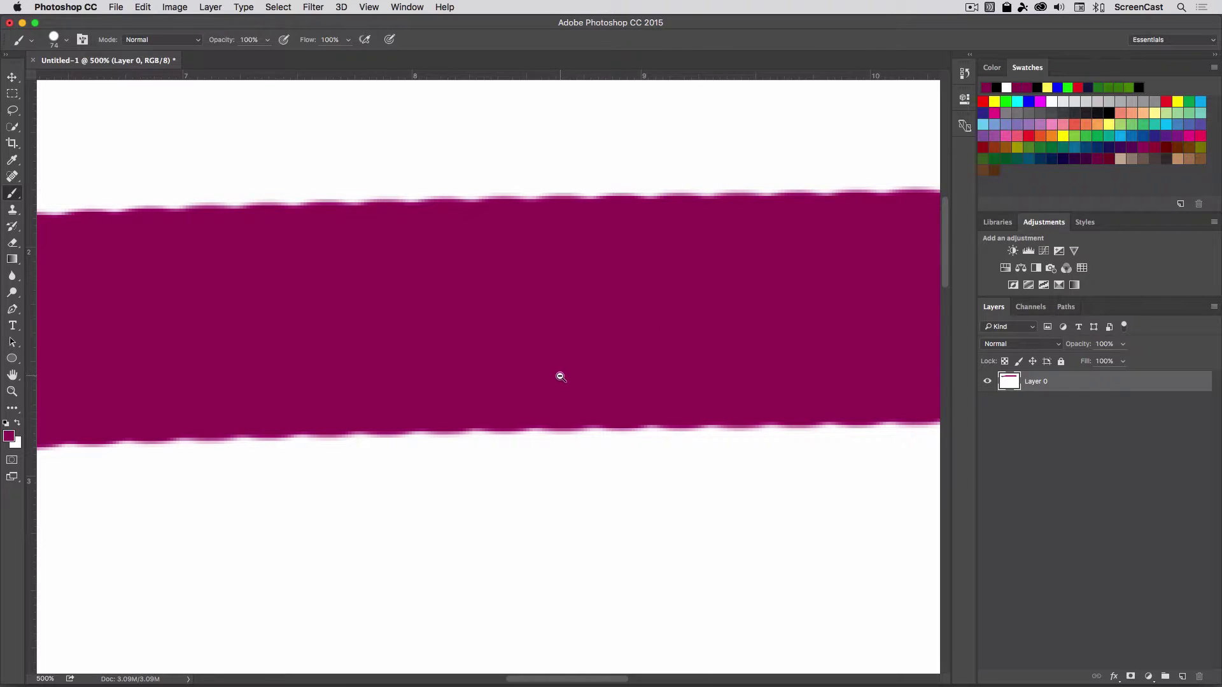
pyautogui.click(546, 407)
pyautogui.click(540, 410)
pyautogui.click(538, 413)
pyautogui.click(538, 413)
pyautogui.click(532, 404)
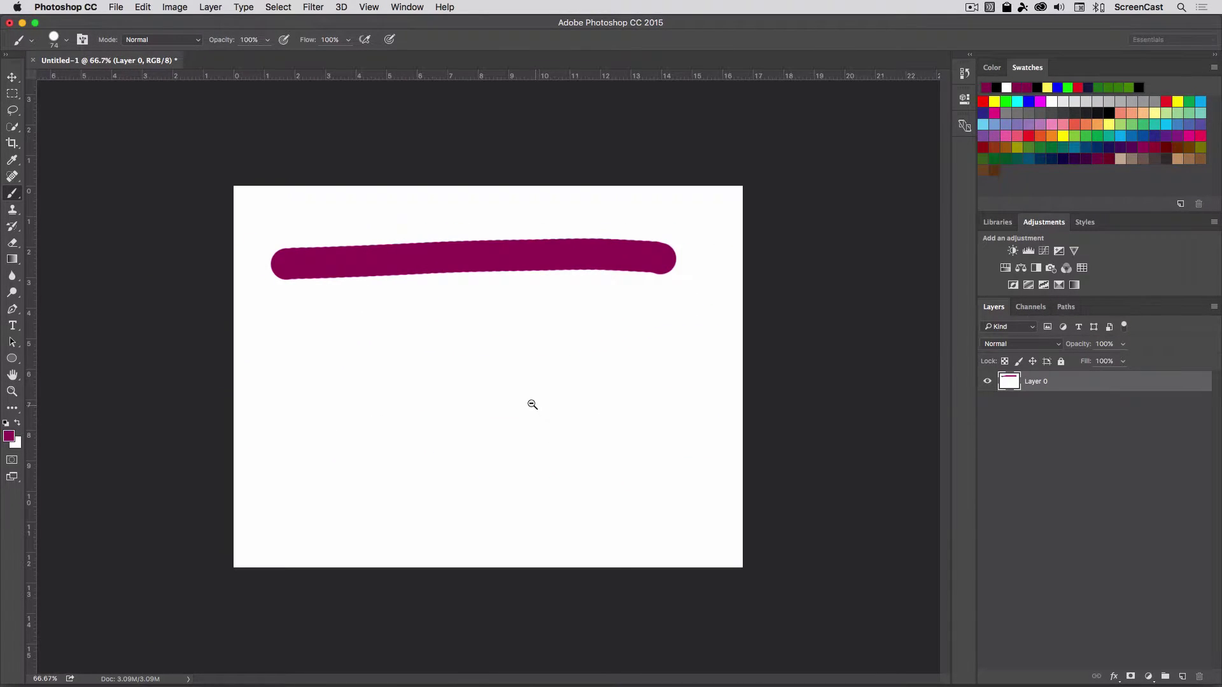
pyautogui.scroll(3, 518, 411)
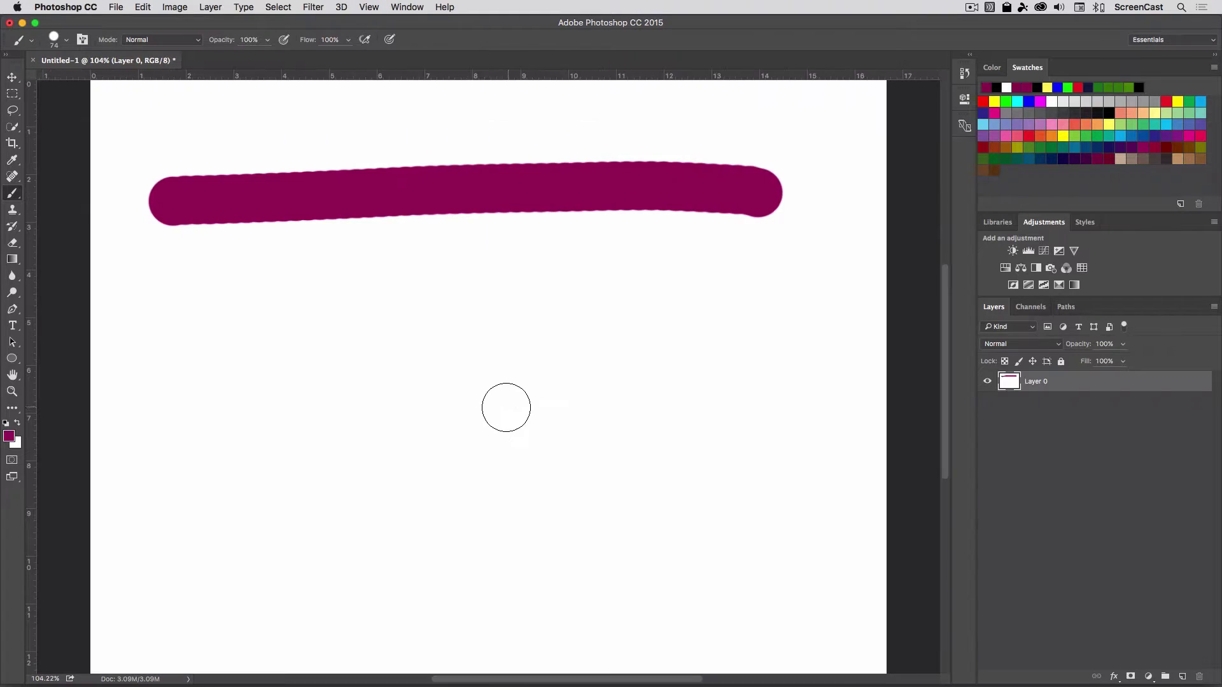
# - Paint a horizontal row of overlapping single dabs in the lower left of the canvas and a continuous stroke just above it
pyautogui.click(222, 453)
pyautogui.click(262, 455)
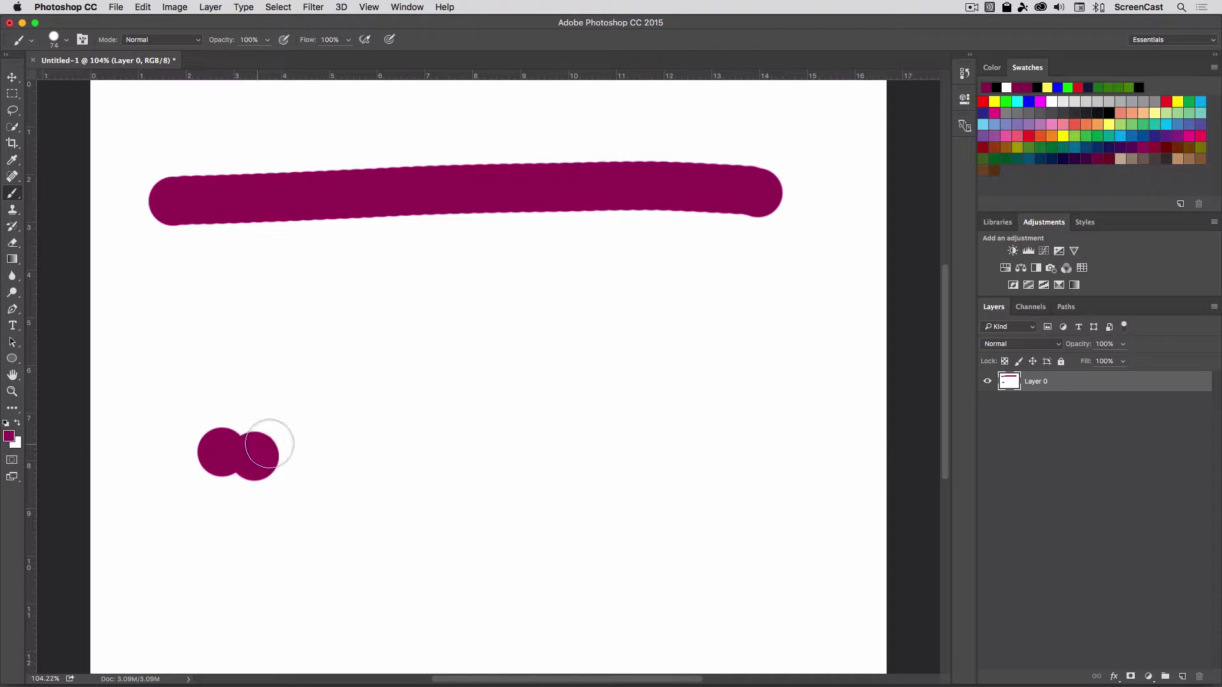
pyautogui.click(290, 458)
pyautogui.moveTo(319, 457)
pyautogui.mouseDown()
pyautogui.moveTo(416, 448)
pyautogui.moveTo(429, 459)
pyautogui.moveTo(411, 463)
pyautogui.moveTo(503, 463)
pyautogui.mouseUp()
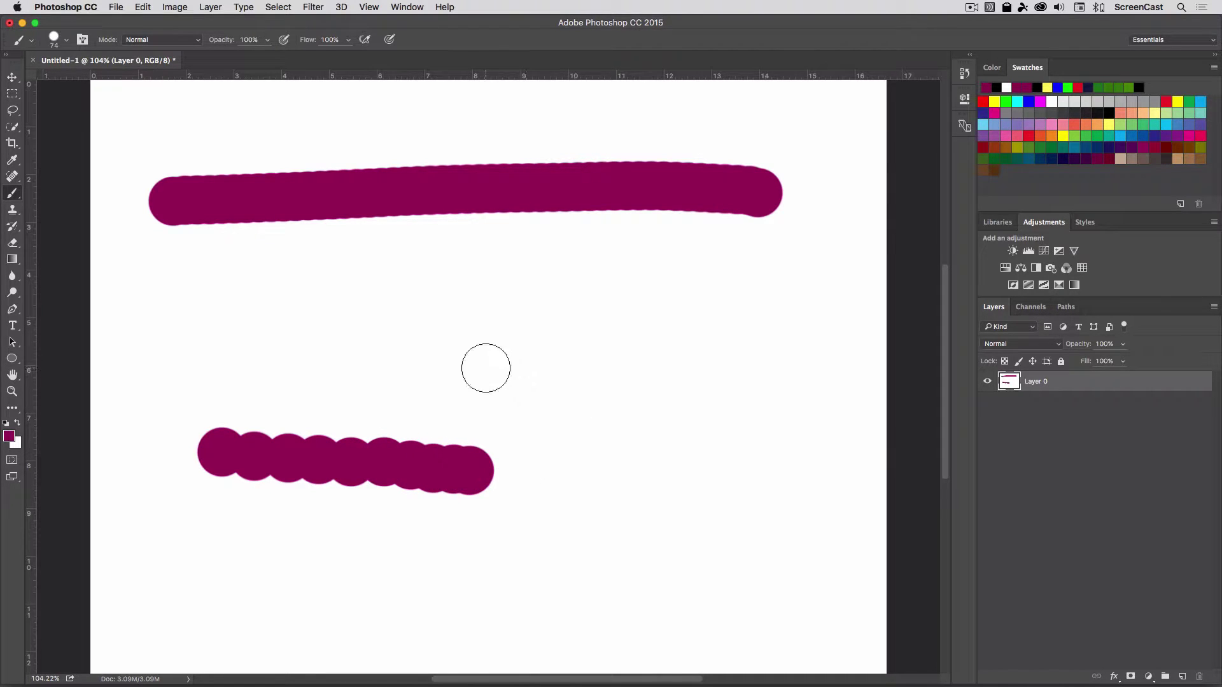
pyautogui.moveTo(216, 349); pyautogui.dragTo(668, 359)
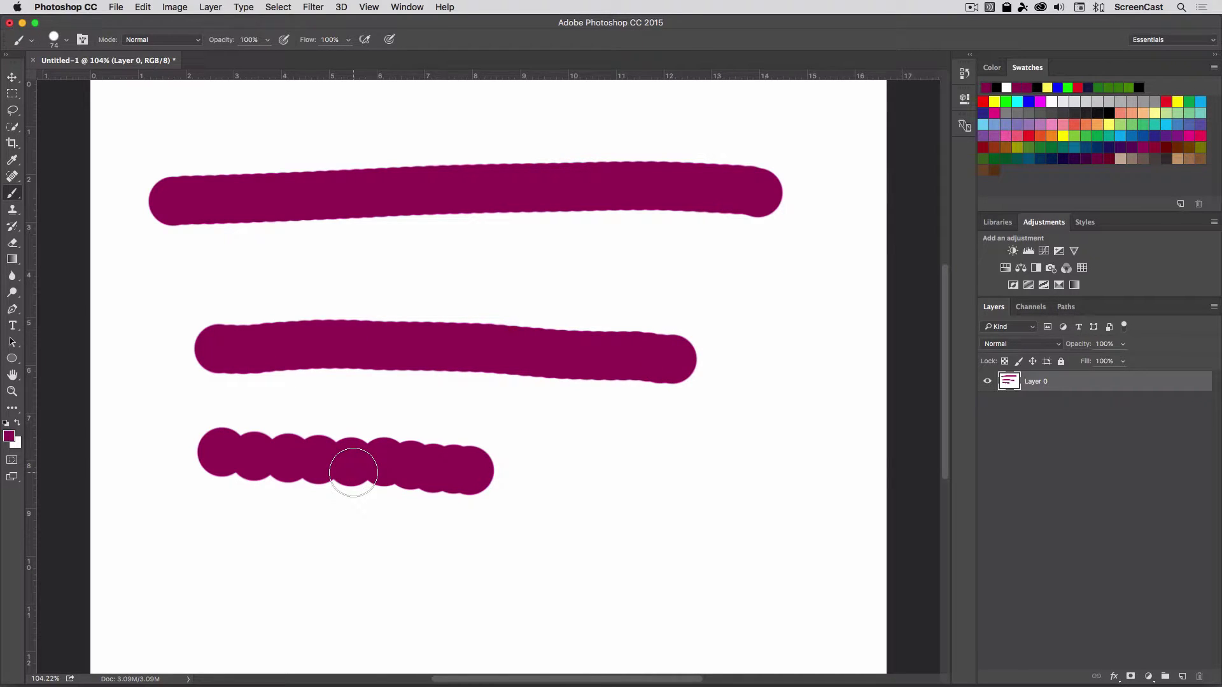
# - Lower the brush hardness and paint a soft dab below the dab row, plus straight and wavy soft strokes between the two hard strokes
pyautogui.click(27, 43)
pyautogui.click(53, 41)
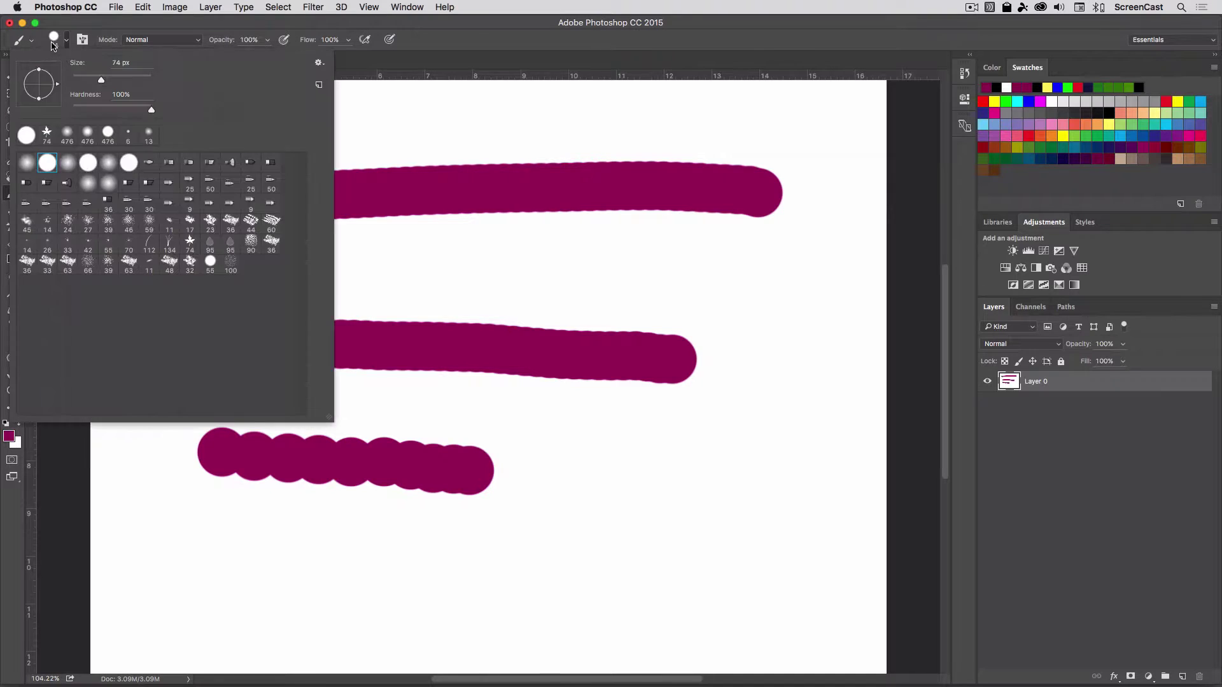
pyautogui.moveTo(152, 112); pyautogui.dragTo(94, 120)
pyautogui.click(245, 530)
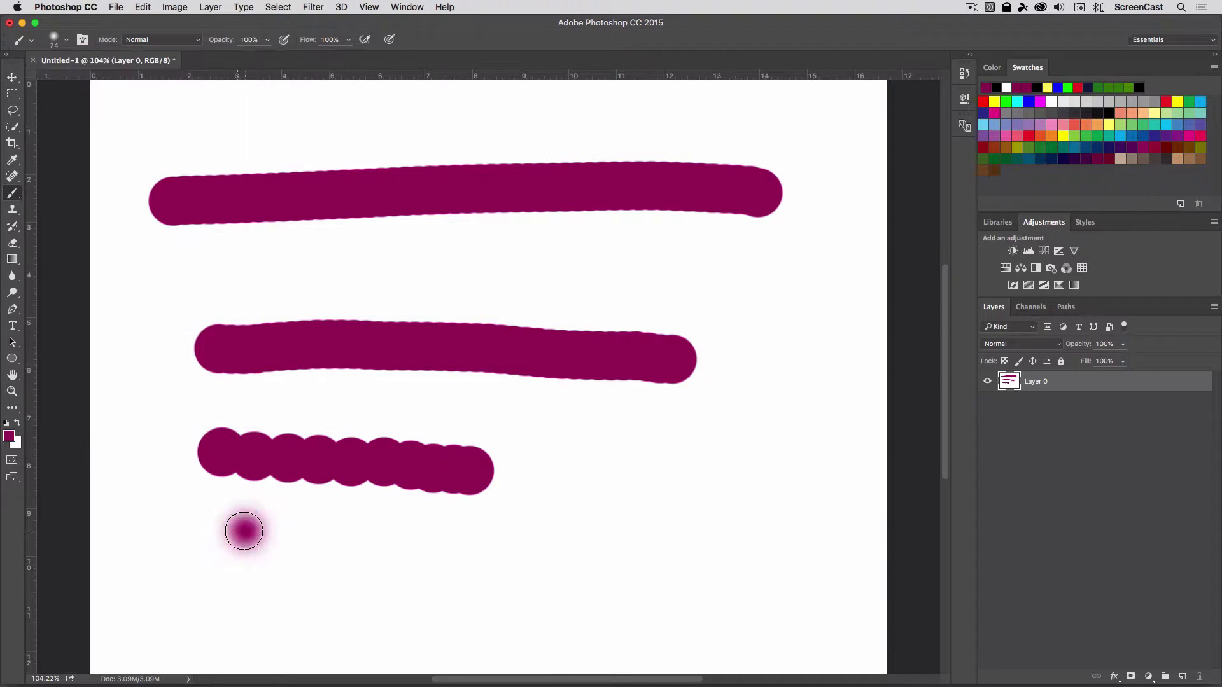
pyautogui.moveTo(183, 278); pyautogui.dragTo(730, 277)
pyautogui.moveTo(341, 286)
pyautogui.mouseDown()
pyautogui.moveTo(407, 250)
pyautogui.moveTo(462, 250)
pyautogui.moveTo(497, 293)
pyautogui.moveTo(579, 273)
pyautogui.mouseUp()
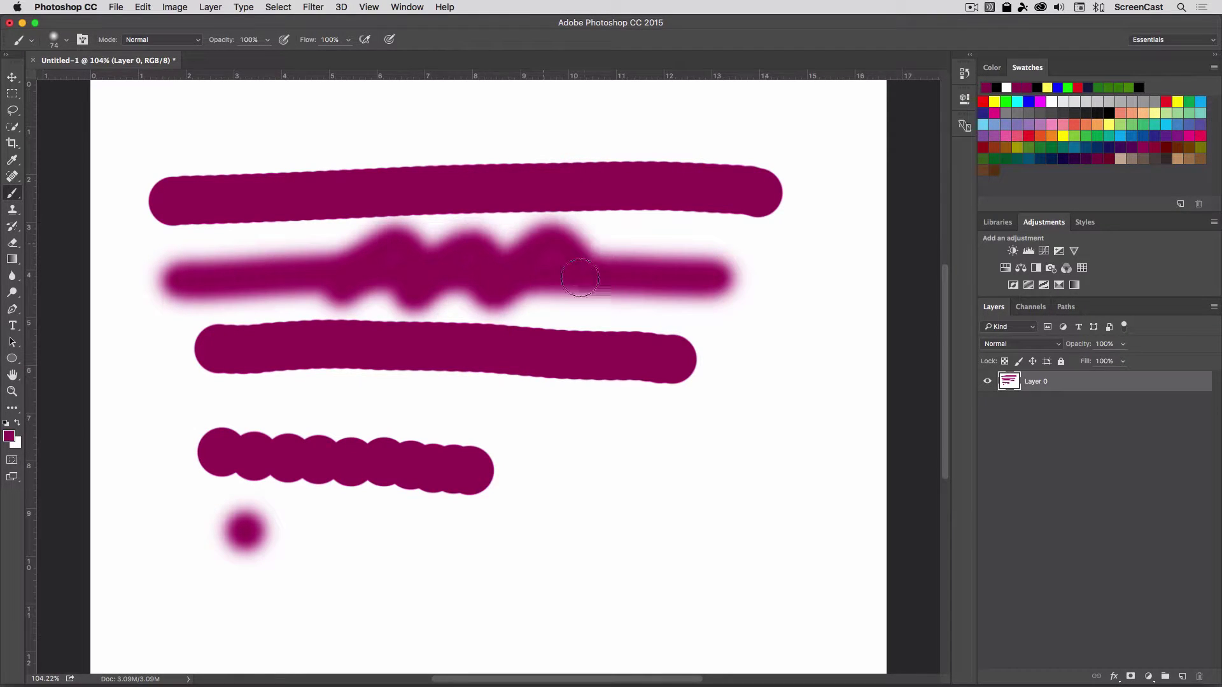
# - Set the brush hardness to 100% and paint a long horizontal hard stroke in the empty lower area of the canvas
pyautogui.click(66, 41)
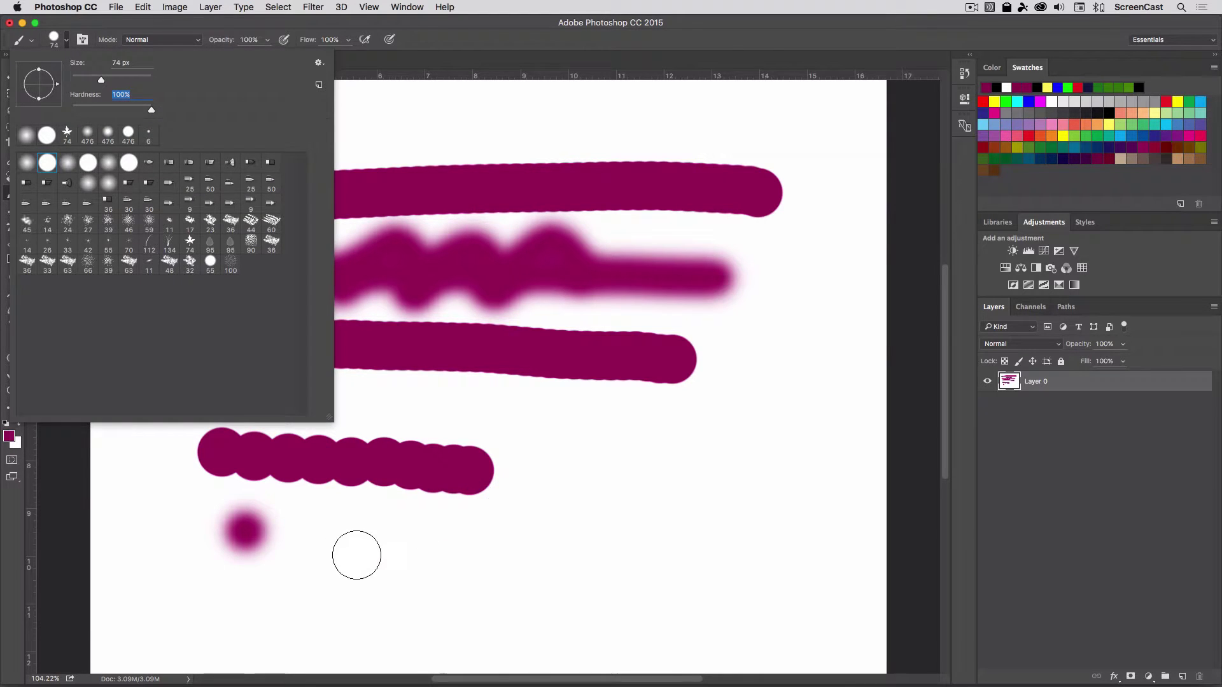
pyautogui.moveTo(355, 558); pyautogui.dragTo(484, 560)
pyautogui.keyDown('shift'); pyautogui.click(729, 562); pyautogui.keyUp('shift')
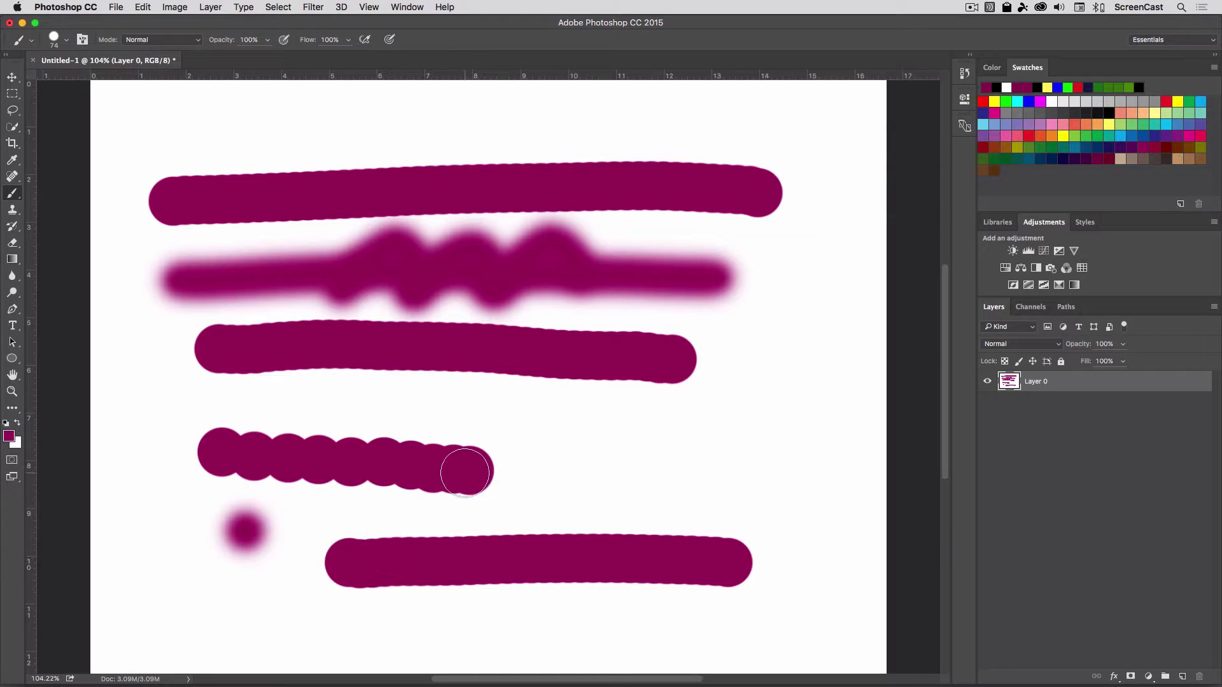
# - Paint a horizontal row of overlapping single hard dabs beside the existing dab row, above the lowest stroke
pyautogui.click(551, 462)
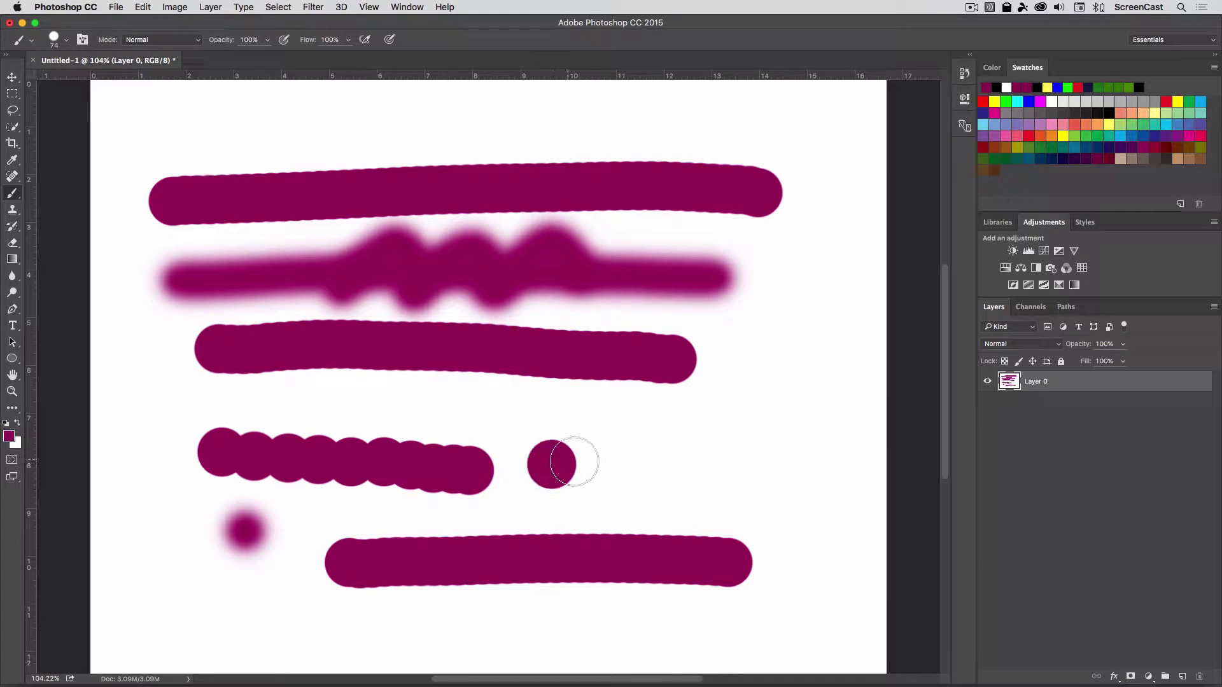
pyautogui.click(59, 43)
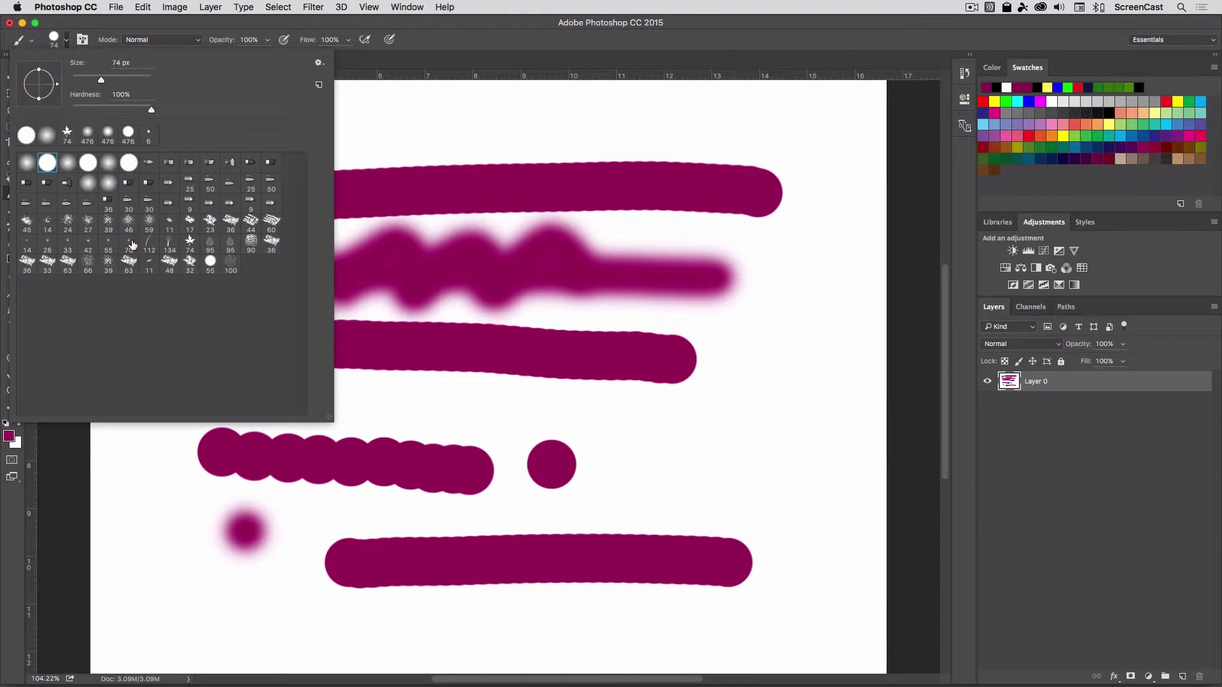
pyautogui.click(54, 42)
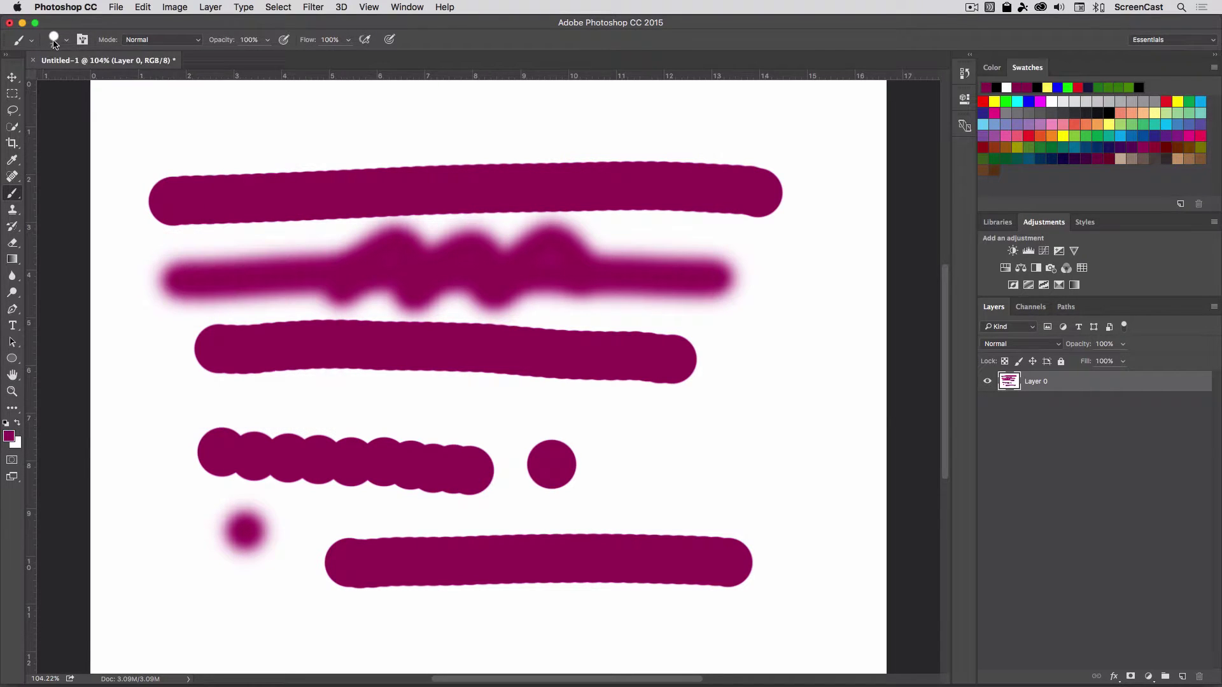
pyautogui.click(584, 467)
pyautogui.click(614, 472)
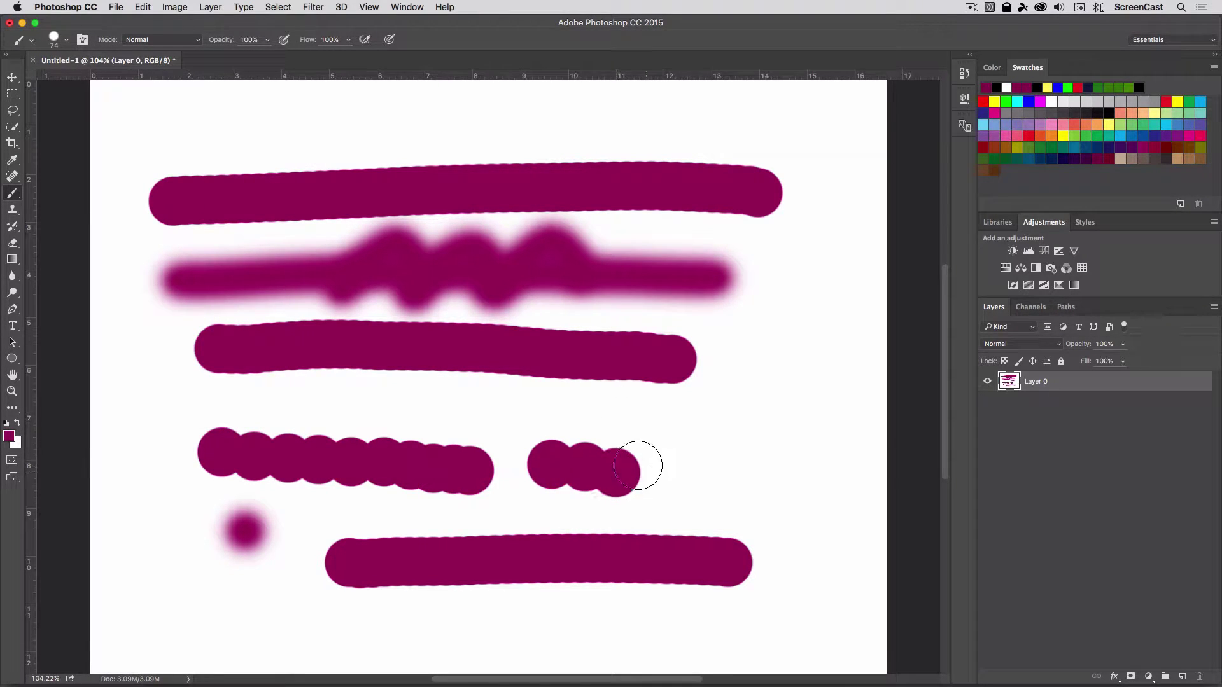
pyautogui.click(644, 471)
pyautogui.click(673, 477)
pyautogui.click(702, 478)
pyautogui.click(728, 476)
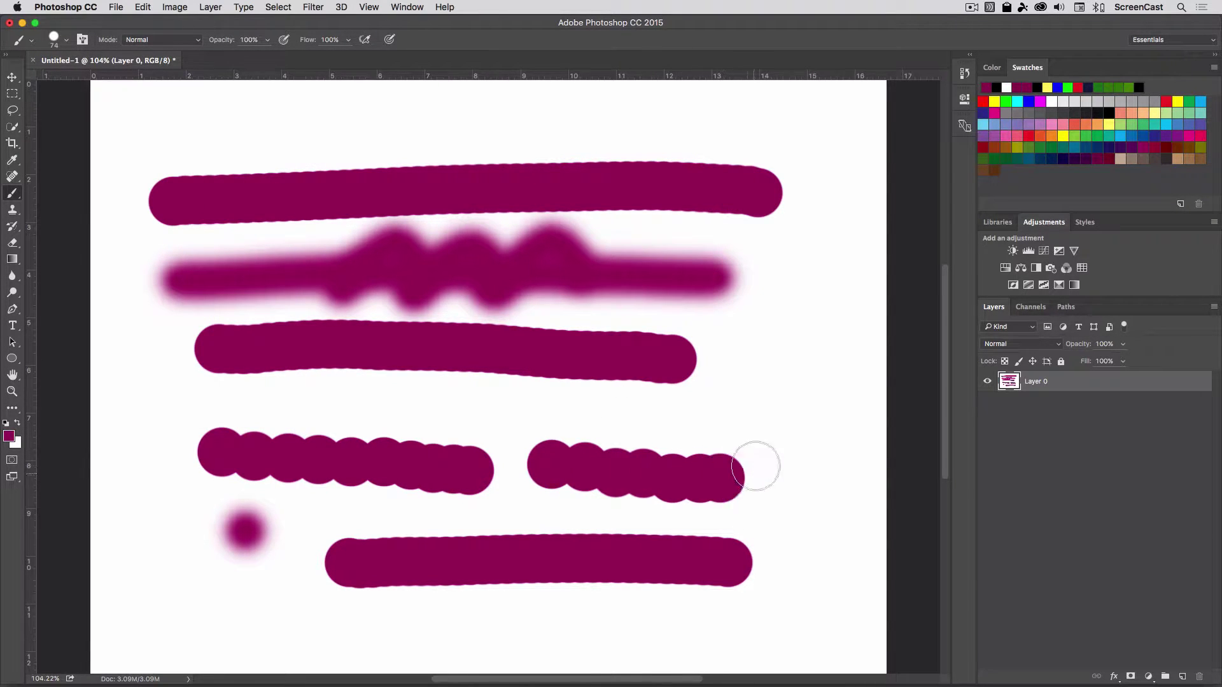
pyautogui.click(751, 471)
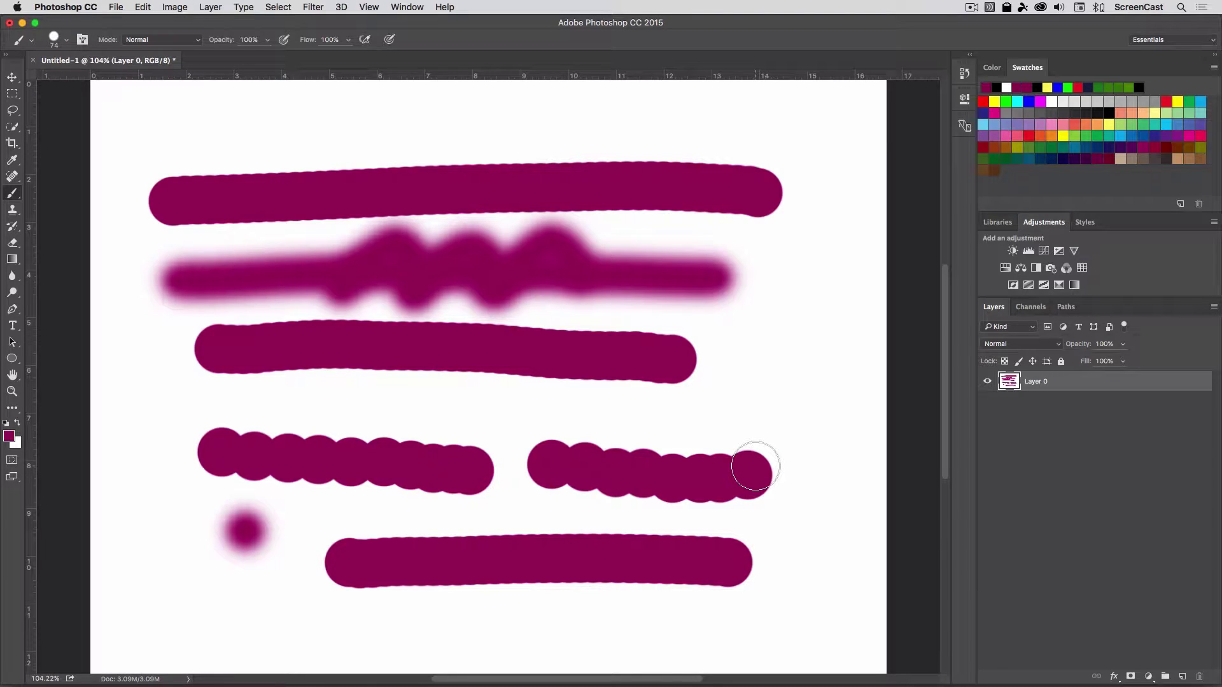
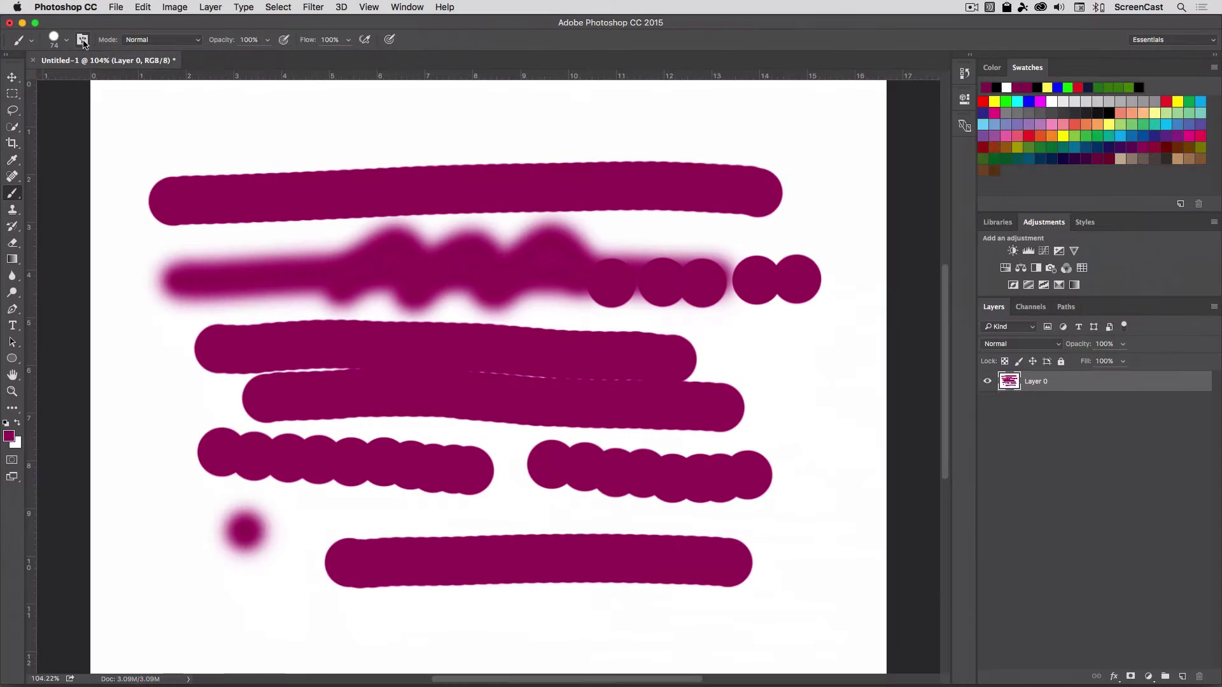
# - Set the brush tip spacing to 150% and paint a row of separated dots along the lower edge of the canvas
pyautogui.click(77, 40)
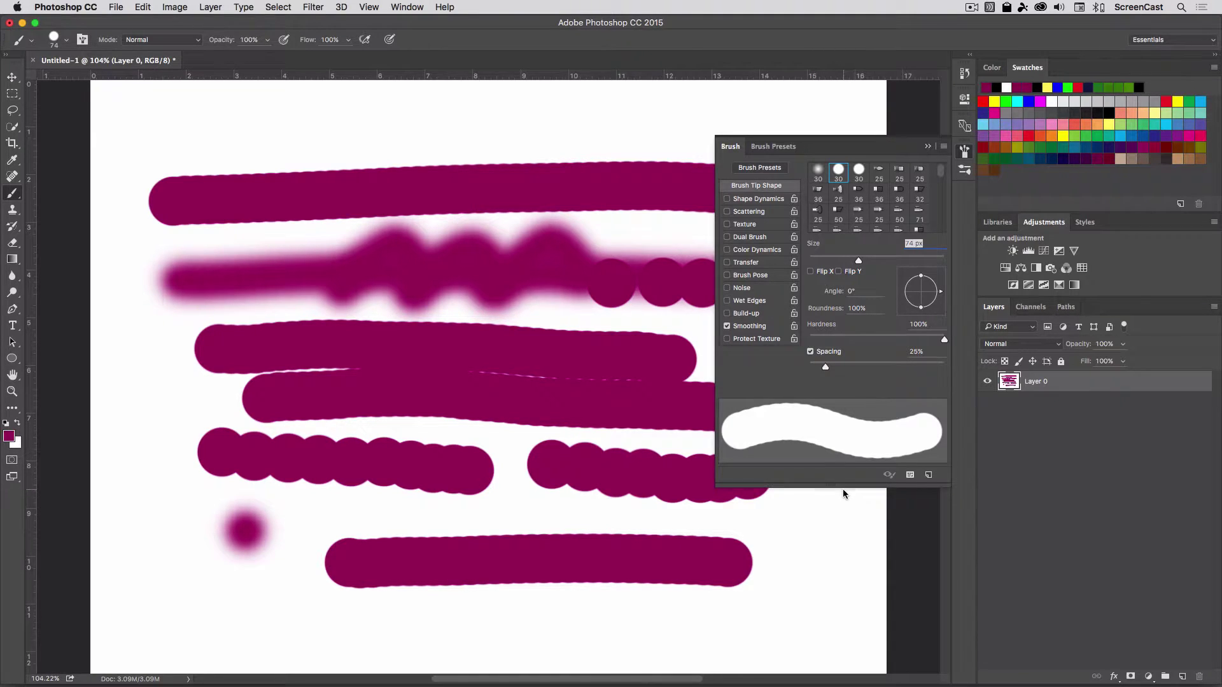
pyautogui.moveTo(843, 492); pyautogui.dragTo(839, 569)
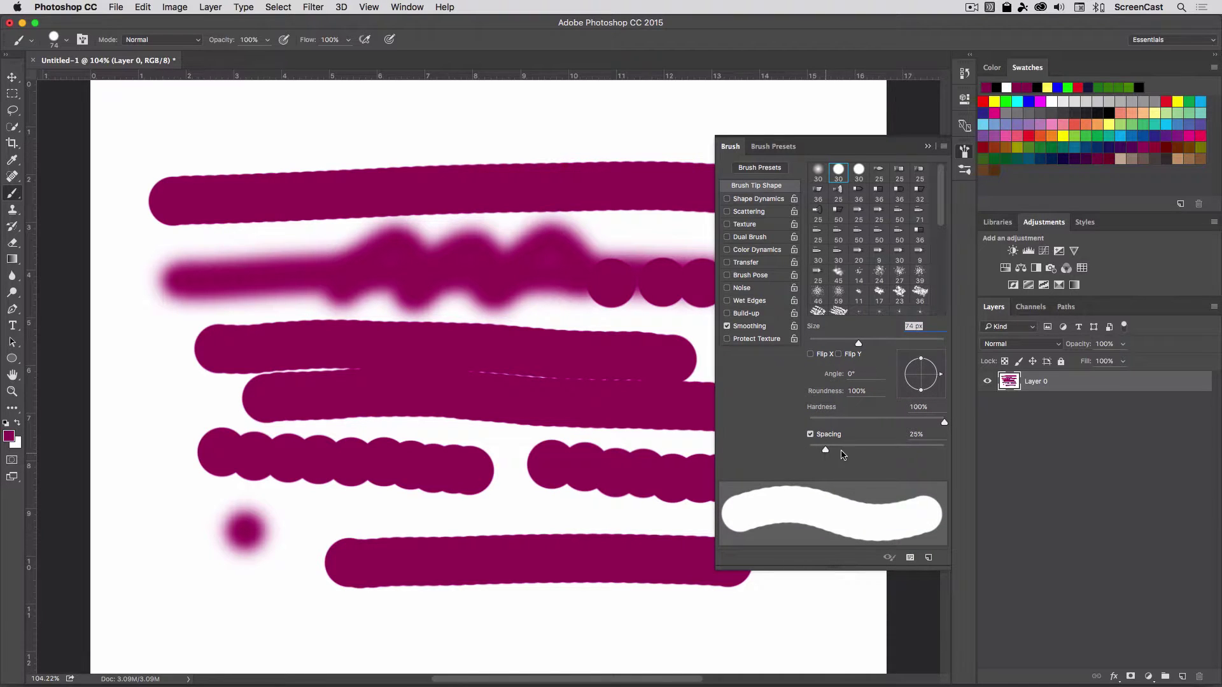
pyautogui.moveTo(826, 449); pyautogui.dragTo(894, 449)
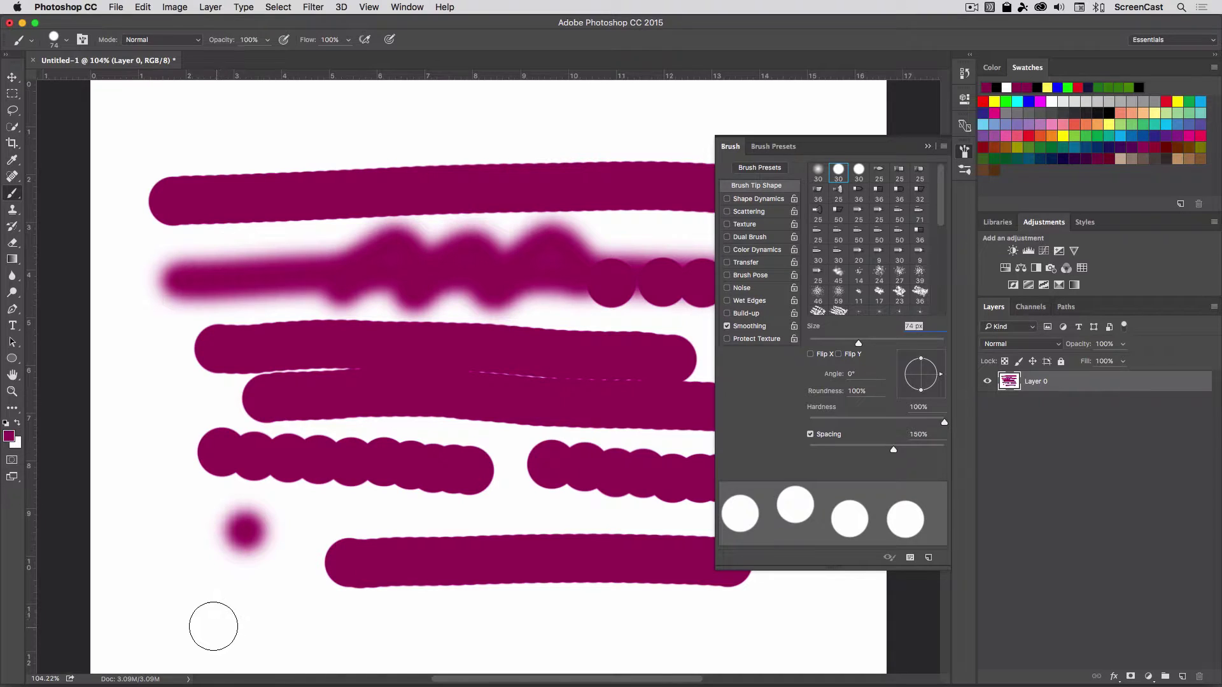
pyautogui.moveTo(203, 631); pyautogui.dragTo(716, 612)
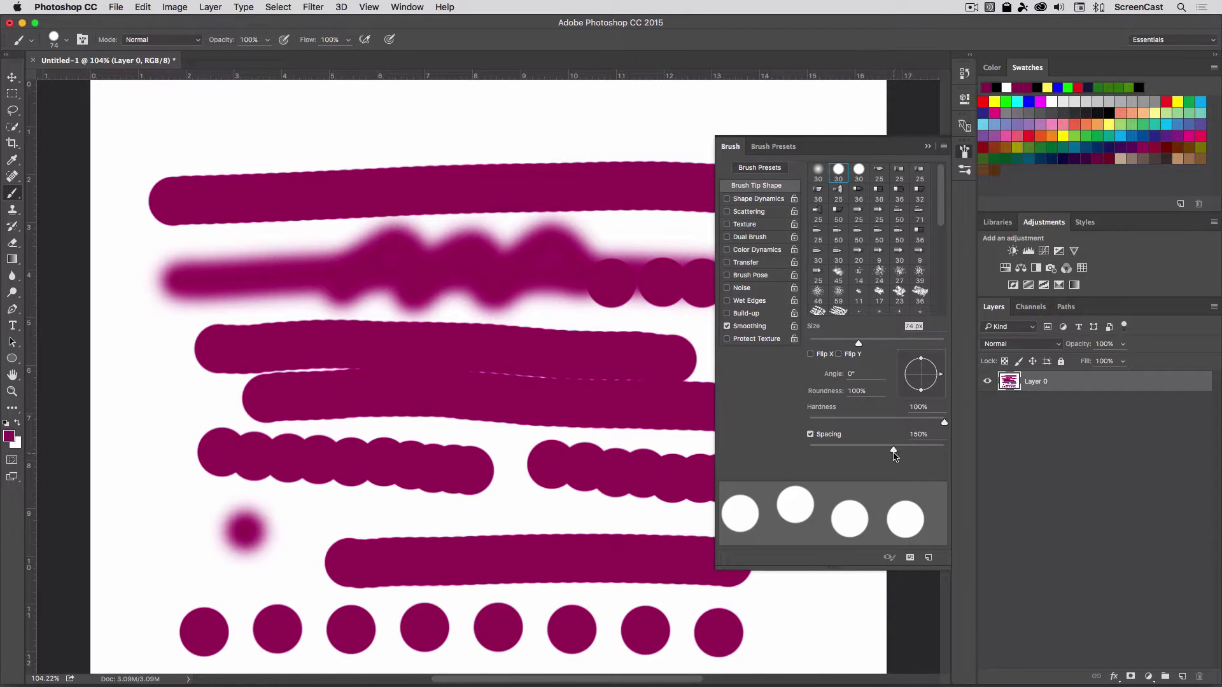
# - Reduce the brush tip spacing to 1% and paint a long smooth stroke and a short one near the canvas's upper edge
pyautogui.moveTo(894, 455); pyautogui.dragTo(801, 461)
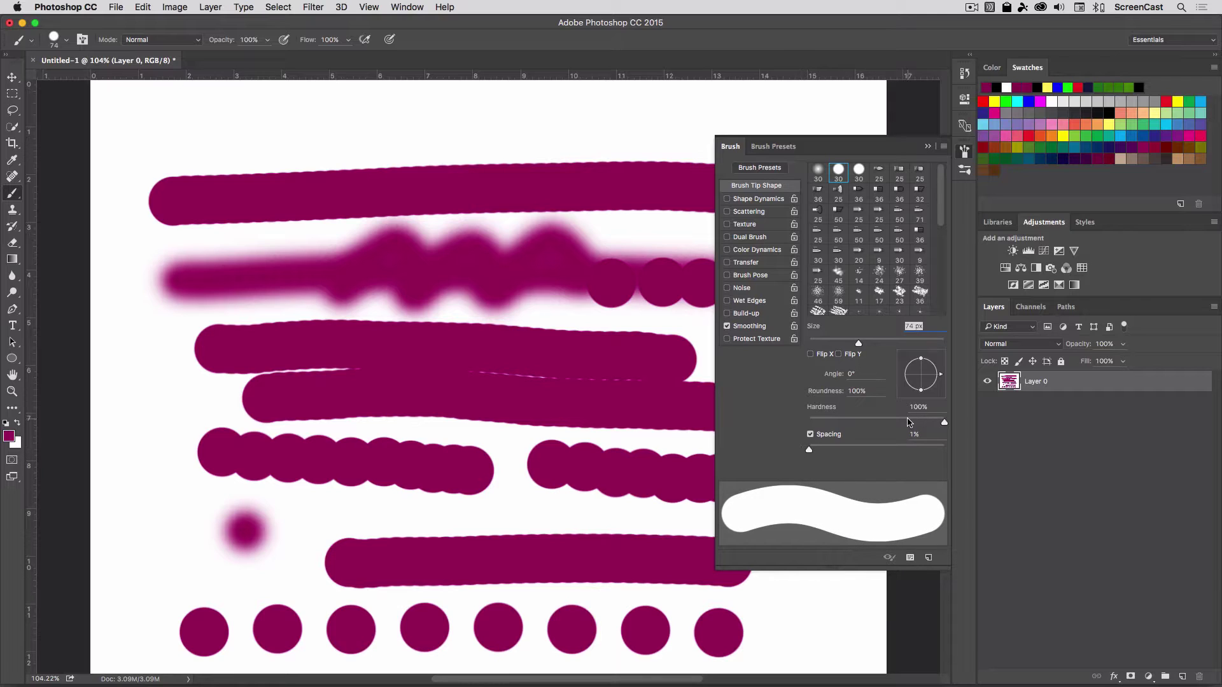
pyautogui.moveTo(199, 131); pyautogui.dragTo(643, 111)
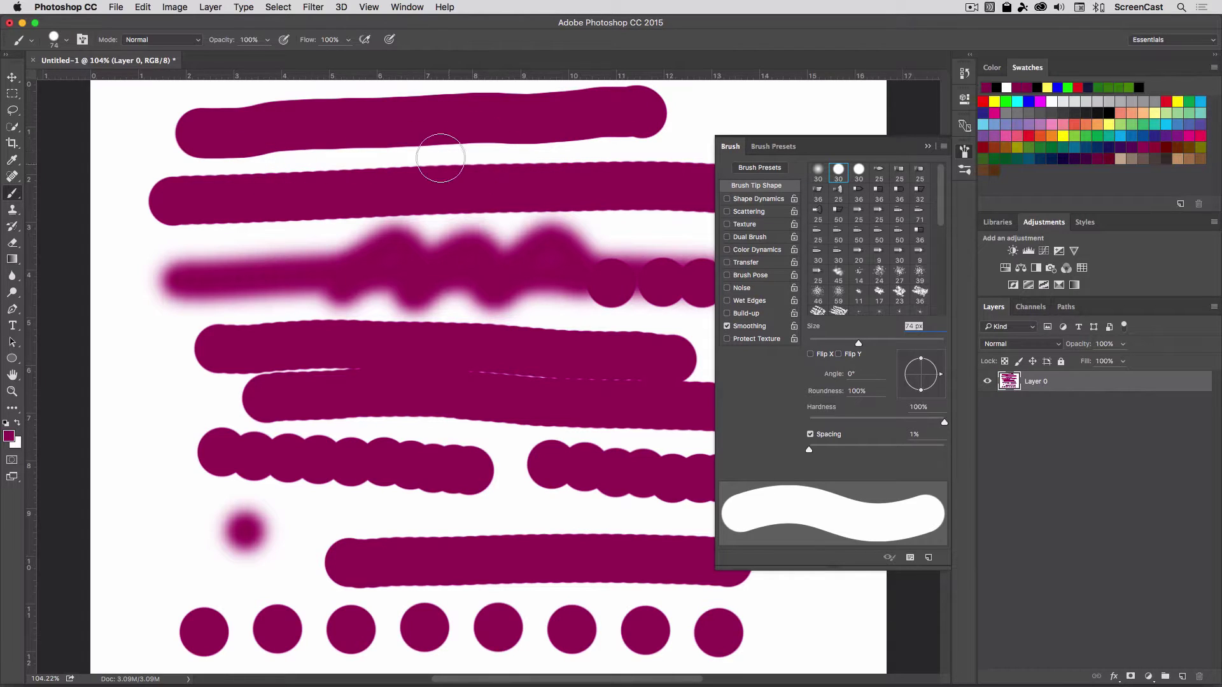
pyautogui.moveTo(326, 166); pyautogui.dragTo(439, 168)
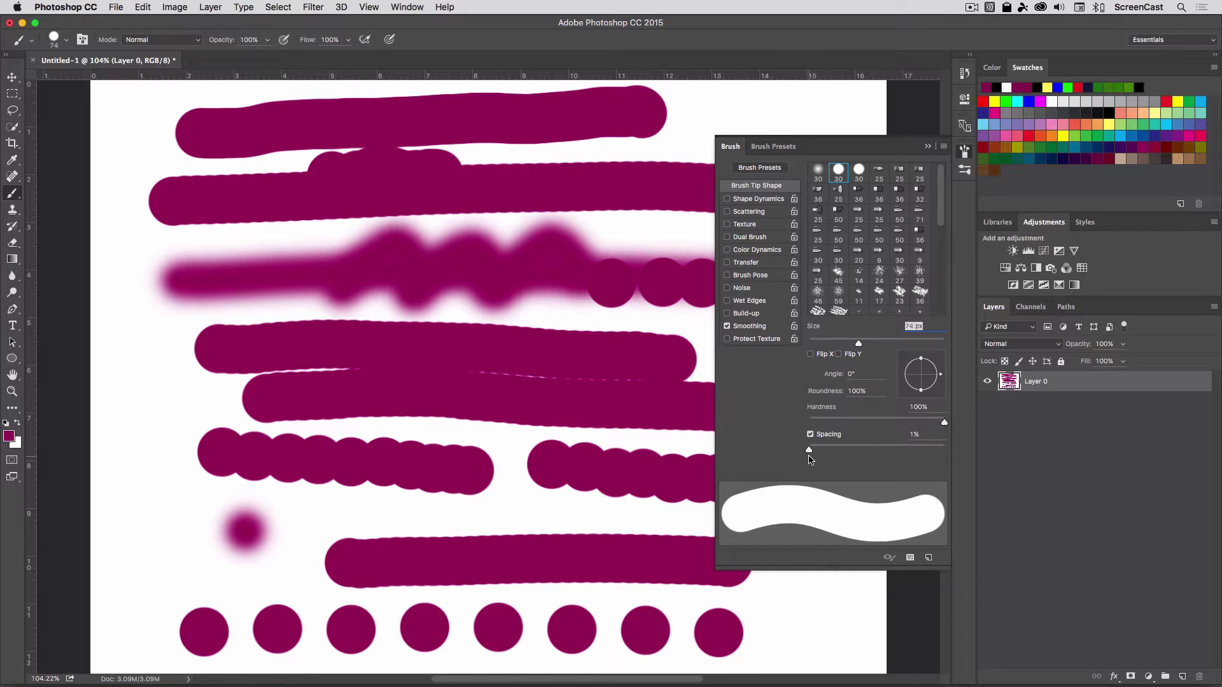
# - Try a spacing of 23%, return it to 1%, and paint freeform curved strokes over the existing strokes
pyautogui.moveTo(809, 455)
pyautogui.mouseDown()
pyautogui.moveTo(826, 452)
pyautogui.moveTo(820, 445)
pyautogui.mouseUp()
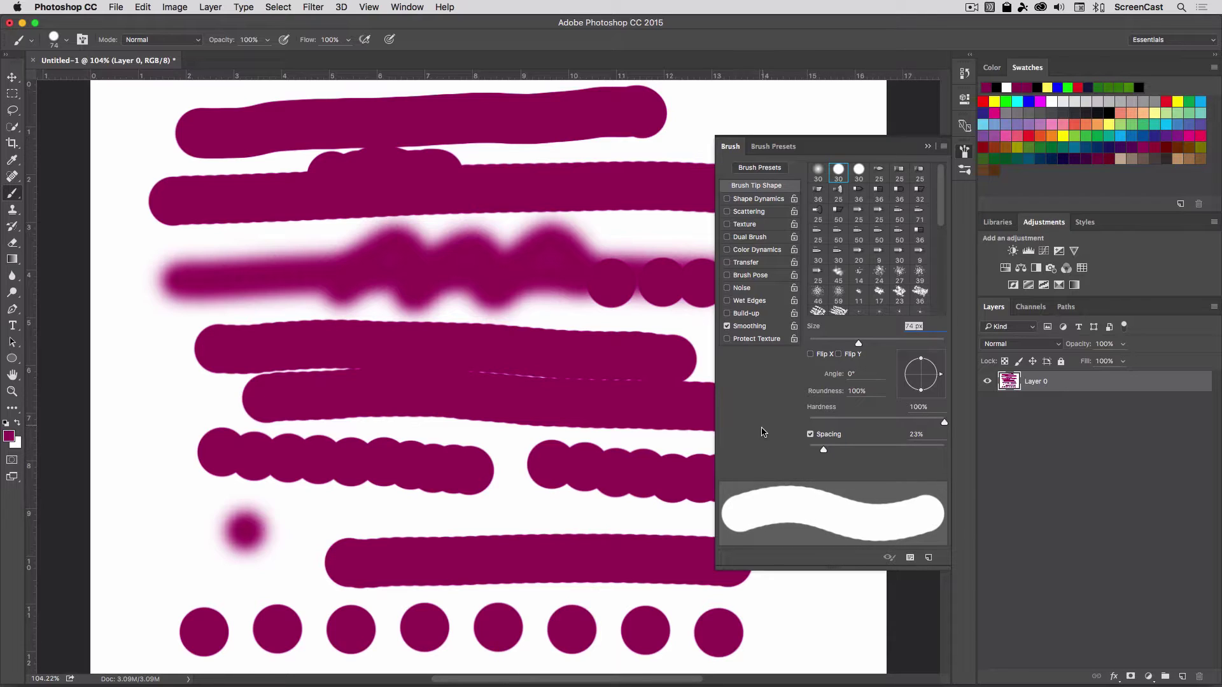
pyautogui.moveTo(823, 454); pyautogui.dragTo(781, 449)
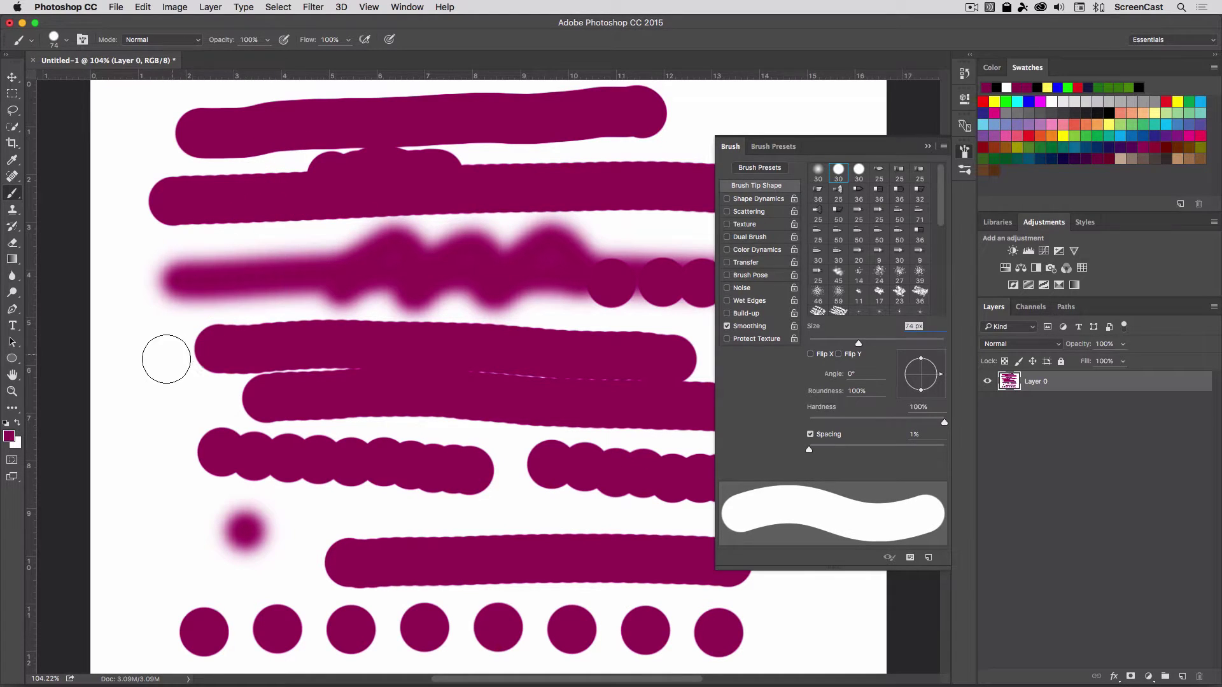
pyautogui.moveTo(138, 457)
pyautogui.mouseDown()
pyautogui.moveTo(237, 286)
pyautogui.moveTo(331, 404)
pyautogui.moveTo(417, 280)
pyautogui.mouseUp()
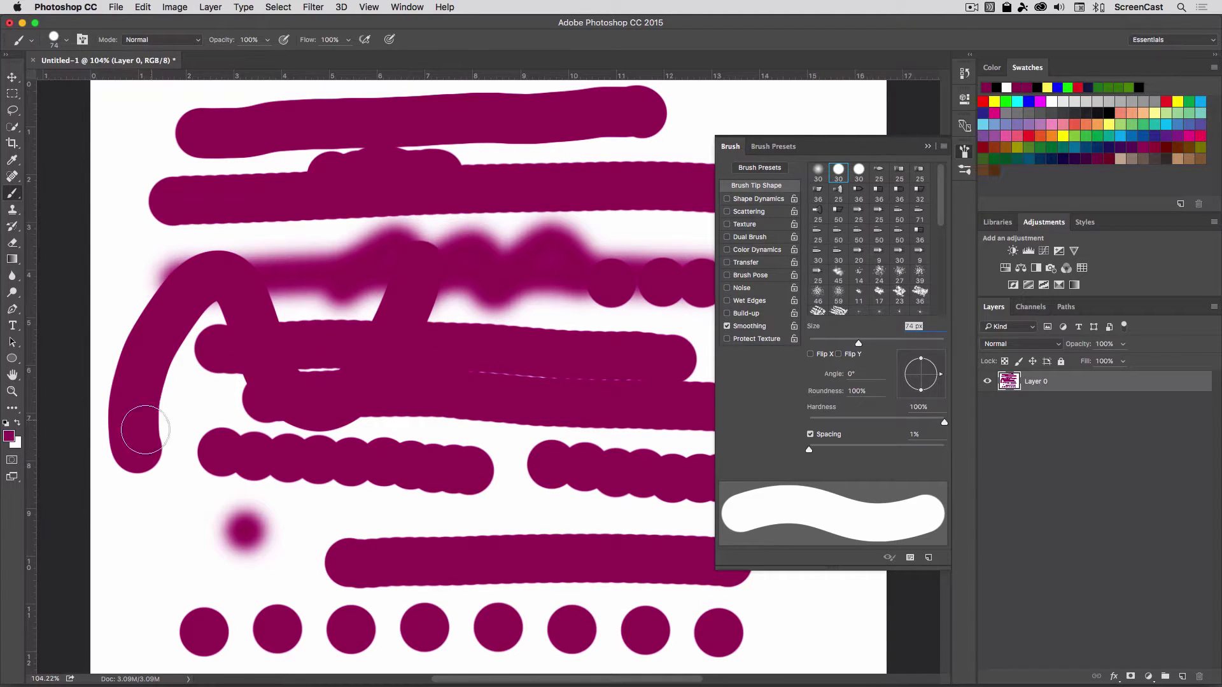
pyautogui.moveTo(136, 498)
pyautogui.mouseDown()
pyautogui.moveTo(166, 444)
pyautogui.moveTo(223, 420)
pyautogui.mouseUp()
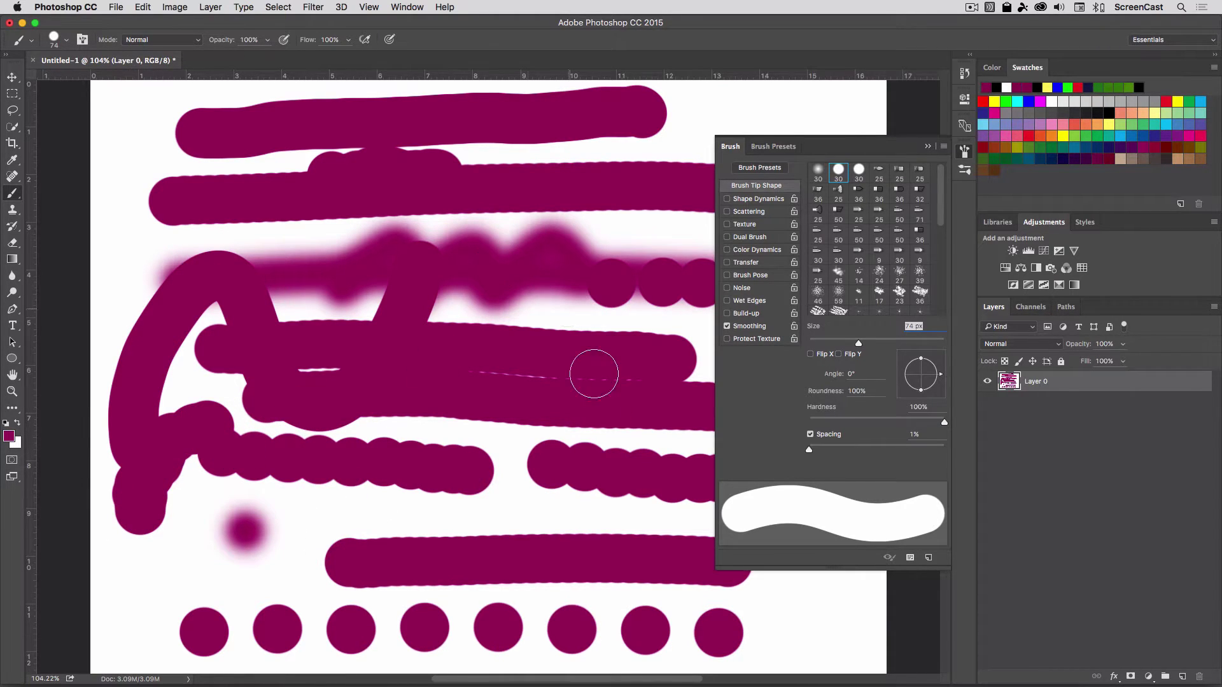
pyautogui.moveTo(153, 551)
pyautogui.mouseDown()
pyautogui.moveTo(464, 477)
pyautogui.moveTo(336, 330)
pyautogui.moveTo(595, 185)
pyautogui.mouseUp()
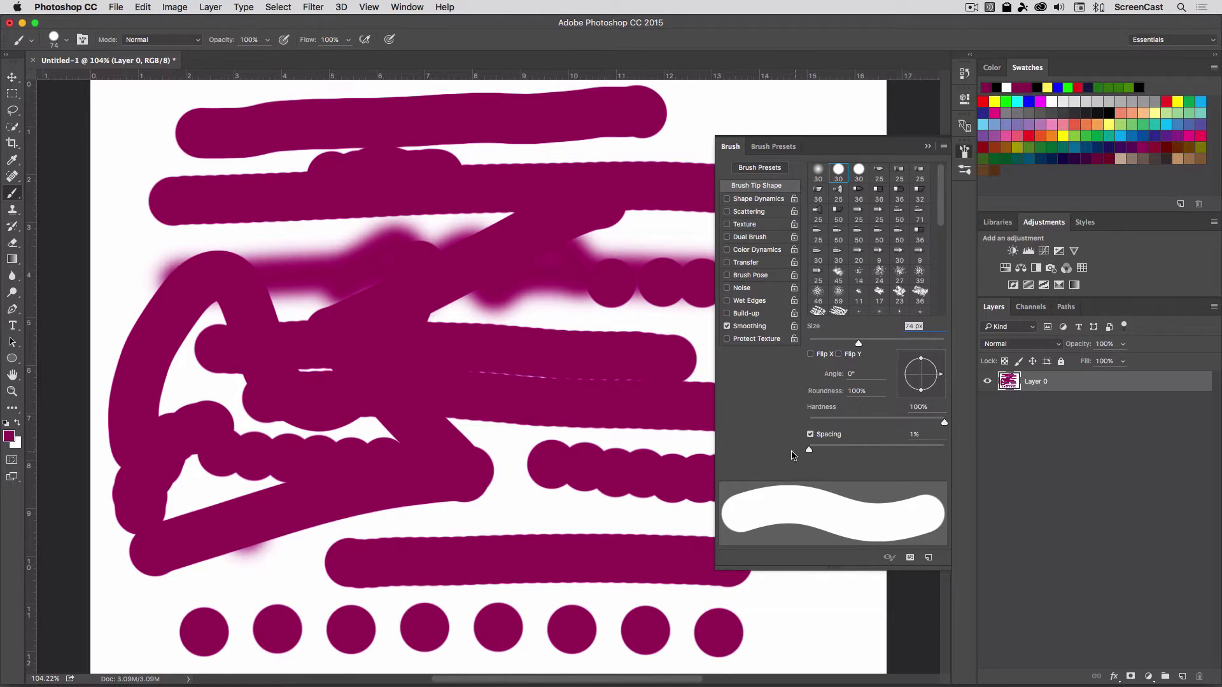
# - Set the brush tip spacing to 22% and put the brush settings away
pyautogui.moveTo(809, 455); pyautogui.dragTo(823, 452)
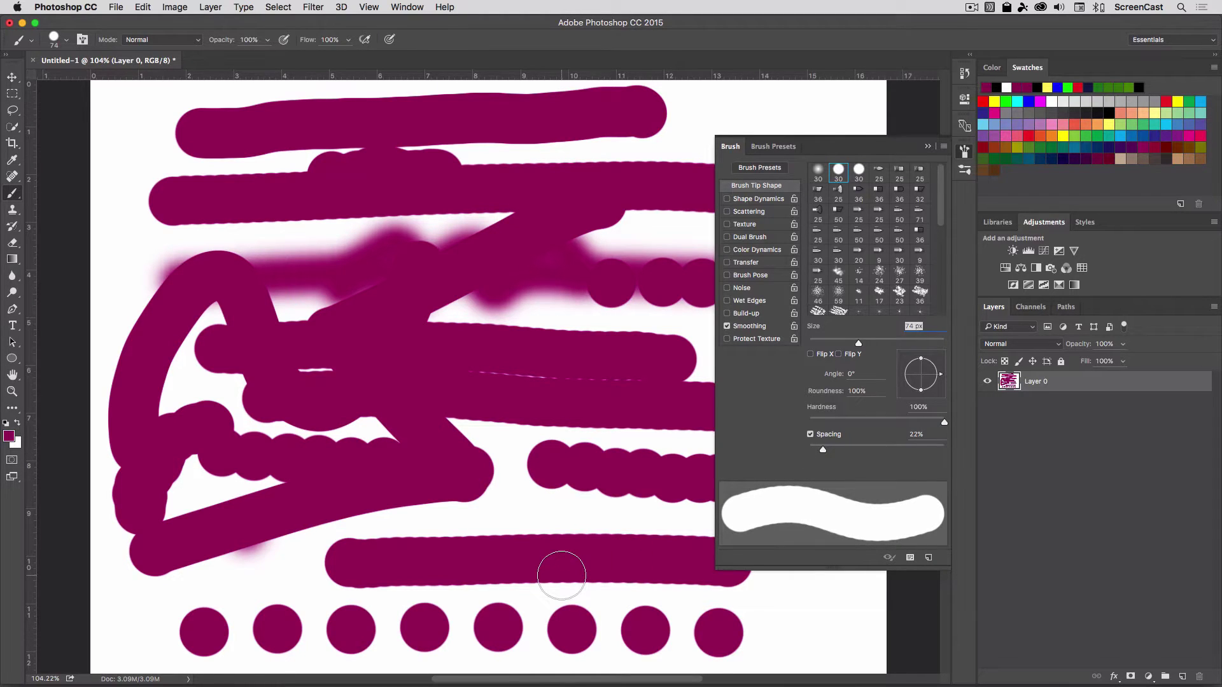
pyautogui.click(965, 158)
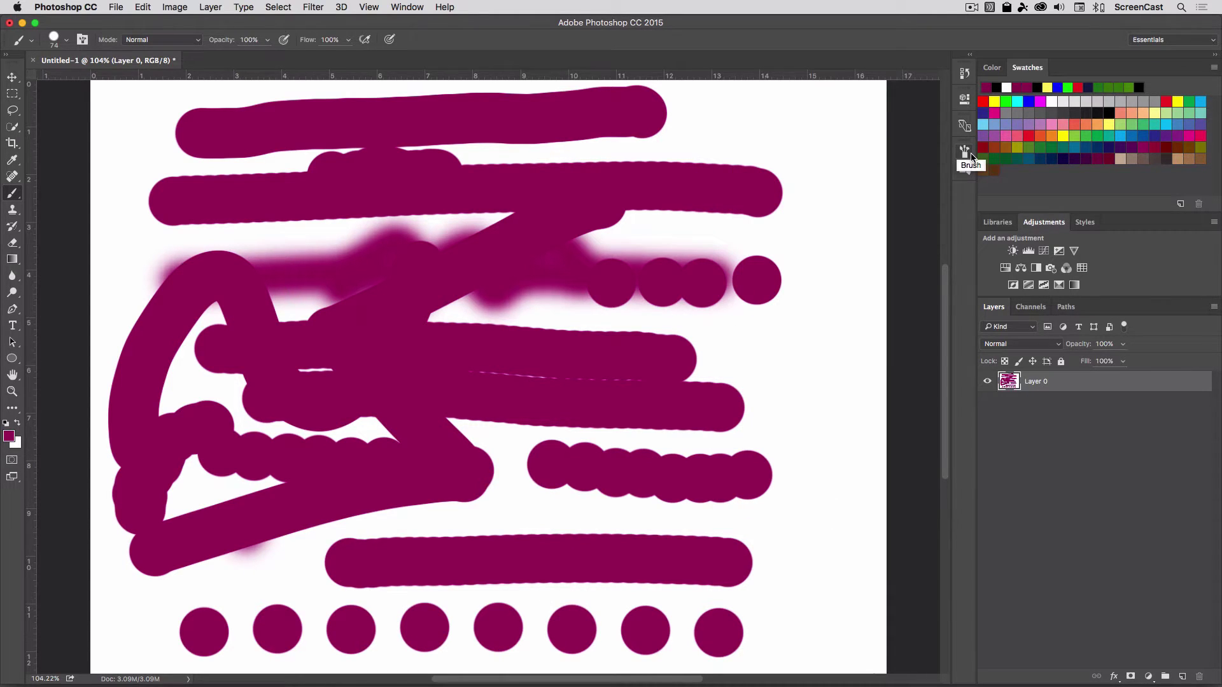
# - Erase everything painted on the canvas and remove the selection
pyautogui.press('super+a')
pyautogui.press('Delete')
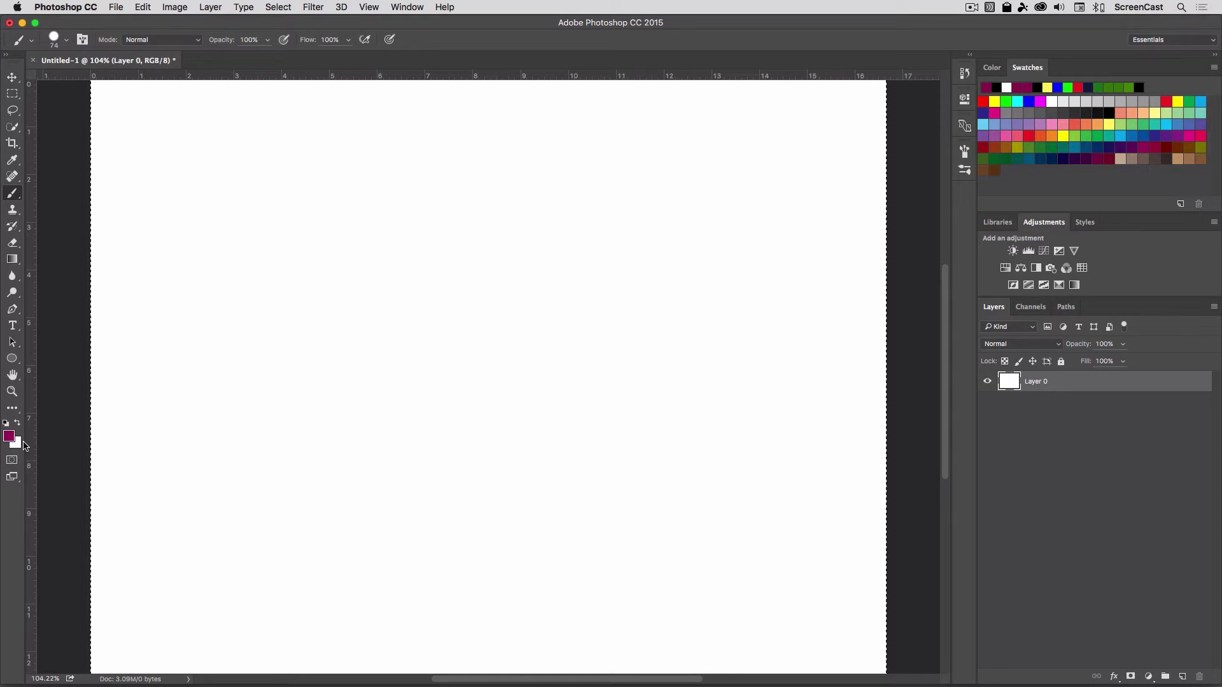
pyautogui.press('super+d')
# - Enlarge the brush tip step by step to 600 px
pyautogui.press(']')
pyautogui.press(']')
pyautogui.press(']')
pyautogui.press(']')
pyautogui.press(']')
pyautogui.press(']')
pyautogui.press(']')
pyautogui.press(']')
pyautogui.press(']')
pyautogui.press(']')
pyautogui.press(']')
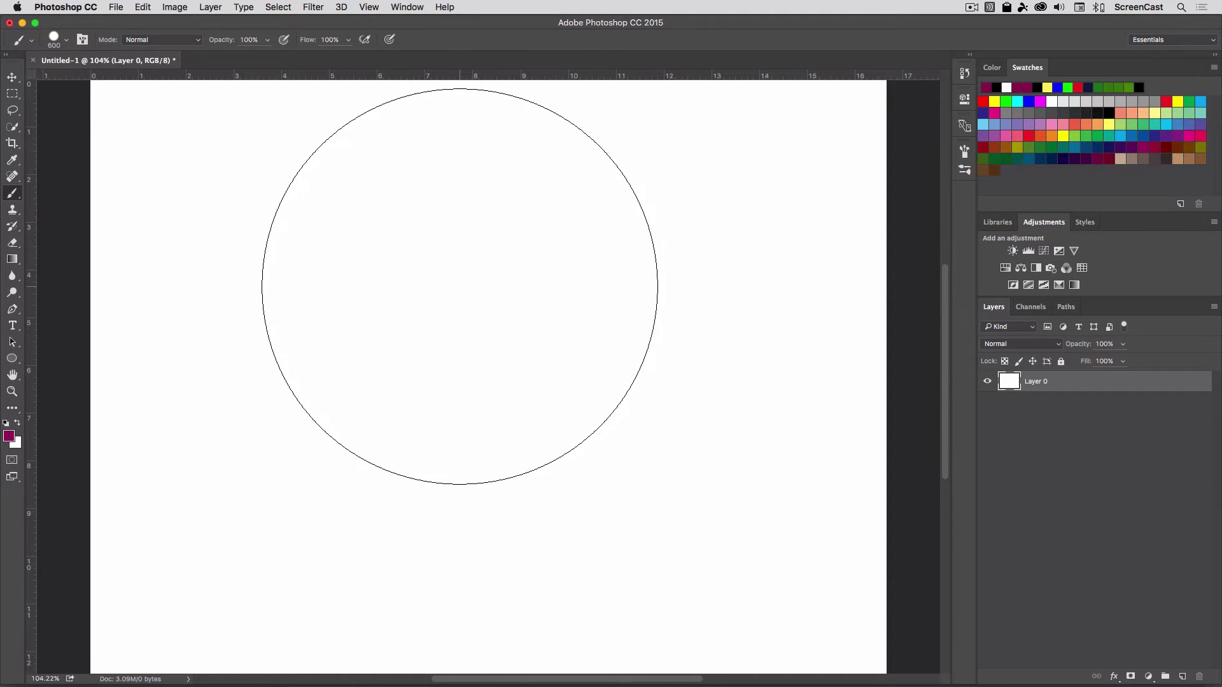
# - Shrink the brush tip step by step to well below 100 px and paint a thin wavy stroke in the upper left of the canvas
pyautogui.press('[')
pyautogui.press('[')
pyautogui.press('[')
pyautogui.press('[')
pyautogui.press('[')
pyautogui.press('[')
pyautogui.press('[')
pyautogui.press('[')
pyautogui.press('[')
pyautogui.press('[')
pyautogui.press('[')
pyautogui.press('[')
pyautogui.press('[')
pyautogui.press('[')
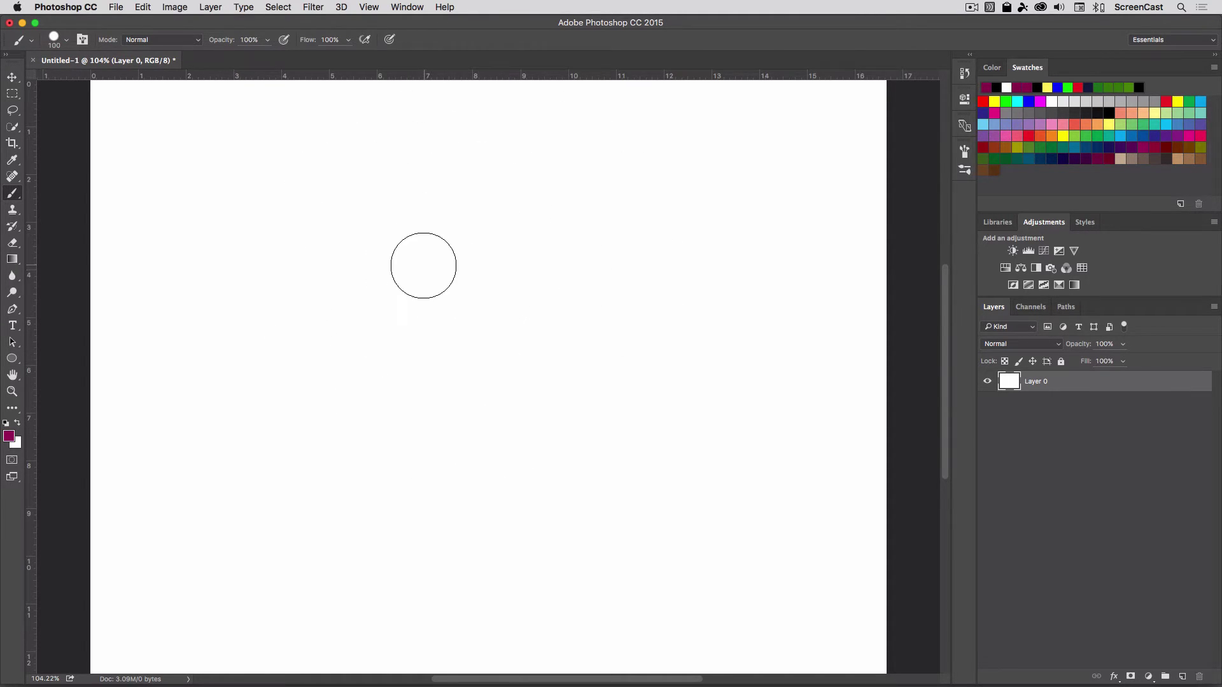
pyautogui.press('[')
pyautogui.press('[')
pyautogui.moveTo(207, 303); pyautogui.dragTo(365, 264)
# - Enlarge the brush to 80 px and paint two thick wavy strokes, one below the thin stroke and one in the upper right
pyautogui.press(']')
pyautogui.press(']')
pyautogui.press(']')
pyautogui.press(']')
pyautogui.press(']')
pyautogui.press(']')
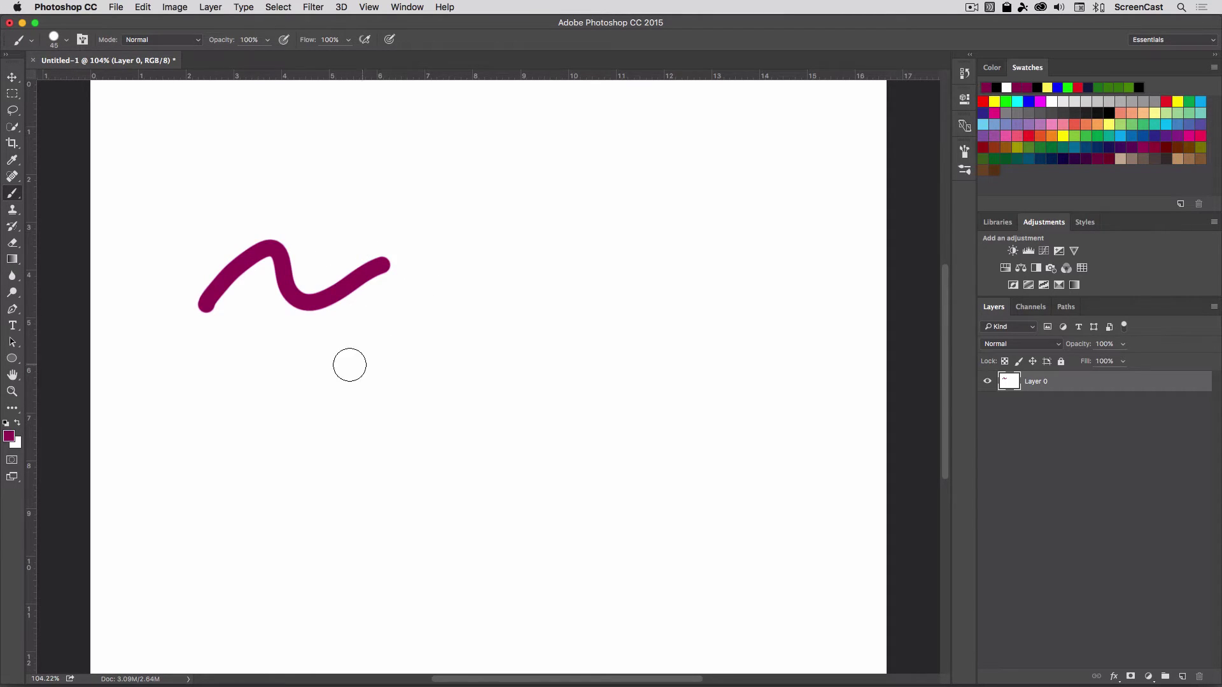
pyautogui.moveTo(194, 463)
pyautogui.mouseDown()
pyautogui.moveTo(336, 445)
pyautogui.moveTo(420, 374)
pyautogui.mouseUp()
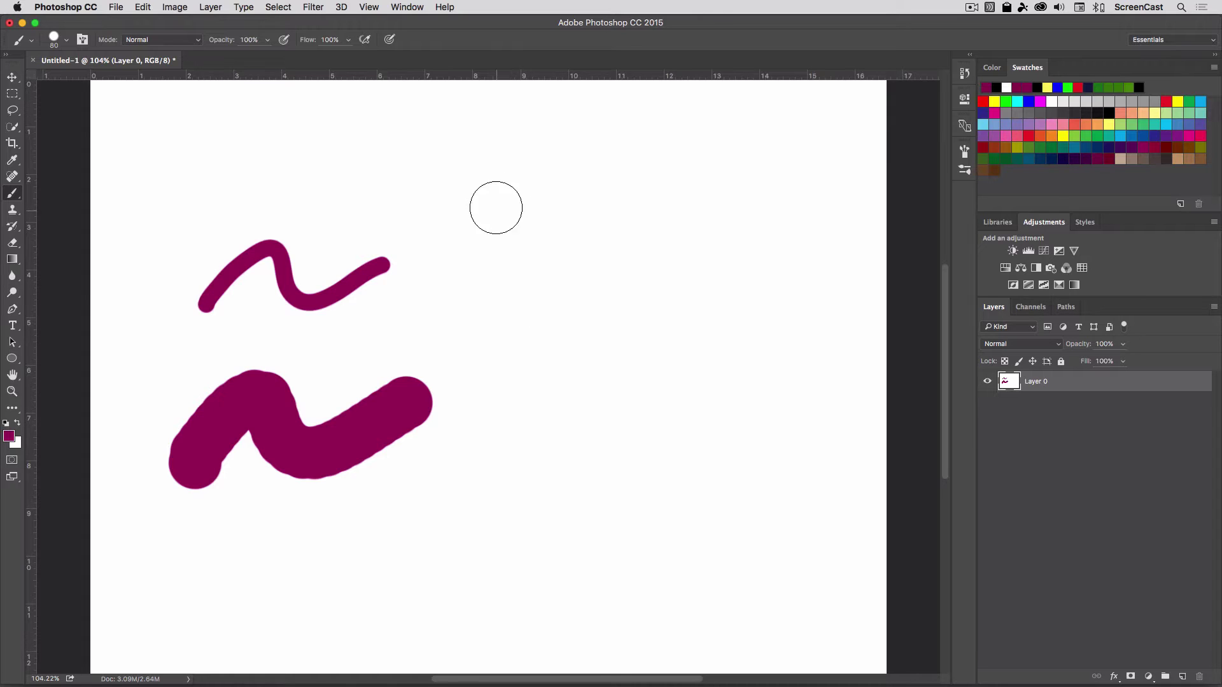
pyautogui.moveTo(494, 207)
pyautogui.mouseDown()
pyautogui.moveTo(574, 161)
pyautogui.moveTo(695, 183)
pyautogui.mouseUp()
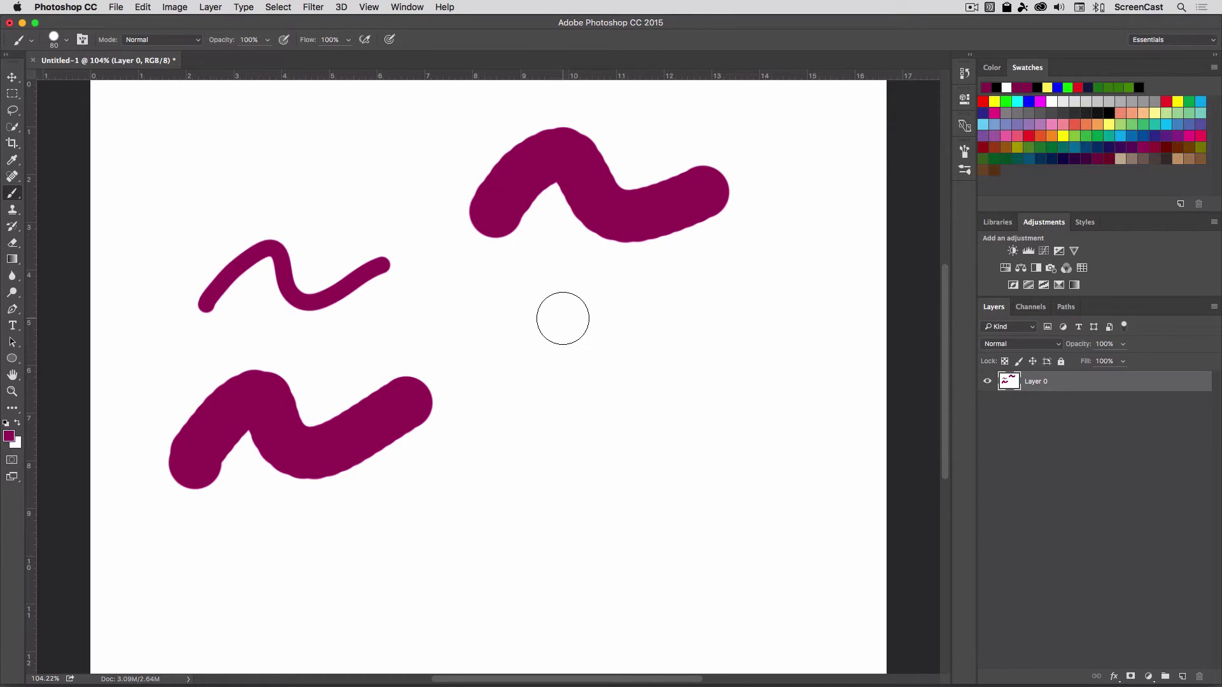
# - Lower the brush hardness to 0% and paint two soft wavy strokes below the thick upper-right stroke
pyautogui.hotkey('shift', '[')
pyautogui.hotkey('shift', '[')
pyautogui.hotkey('shift', '[')
pyautogui.hotkey('shift', '[')
pyautogui.moveTo(495, 372); pyautogui.dragTo(713, 328)
pyautogui.moveTo(504, 461); pyautogui.dragTo(715, 416)
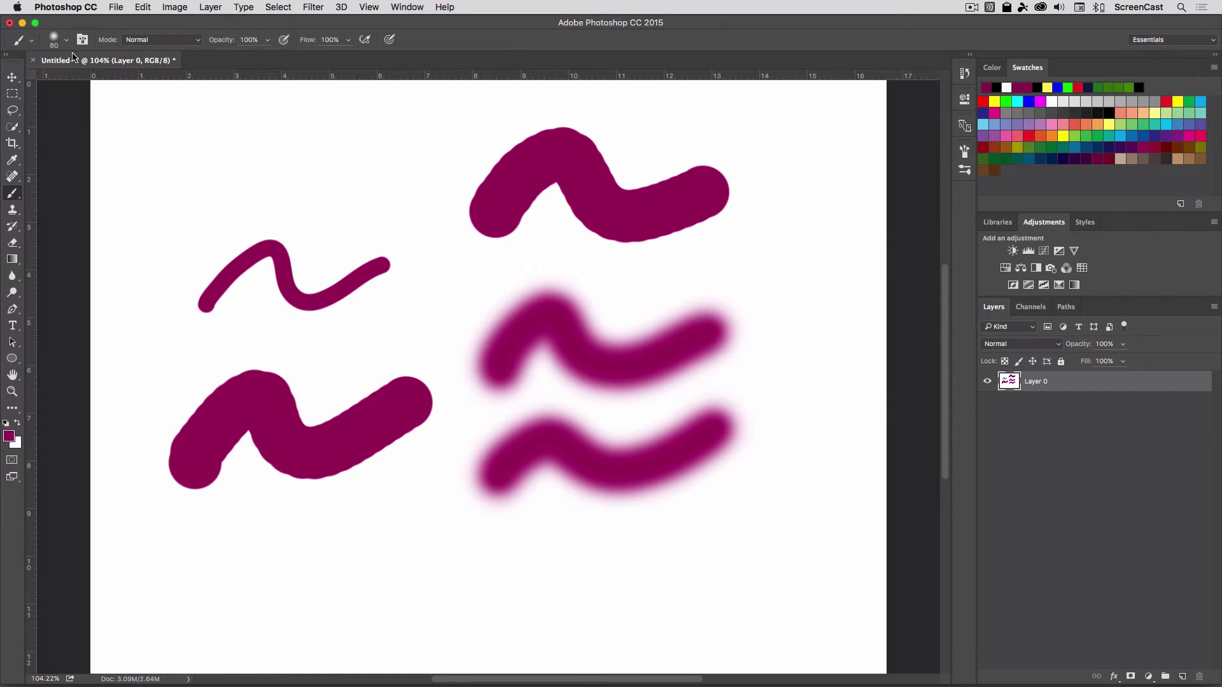
# - Raise the brush hardness to 25%, paint a short soft mark just above the soft wavy strokes, and check the hardness value
pyautogui.click(56, 42)
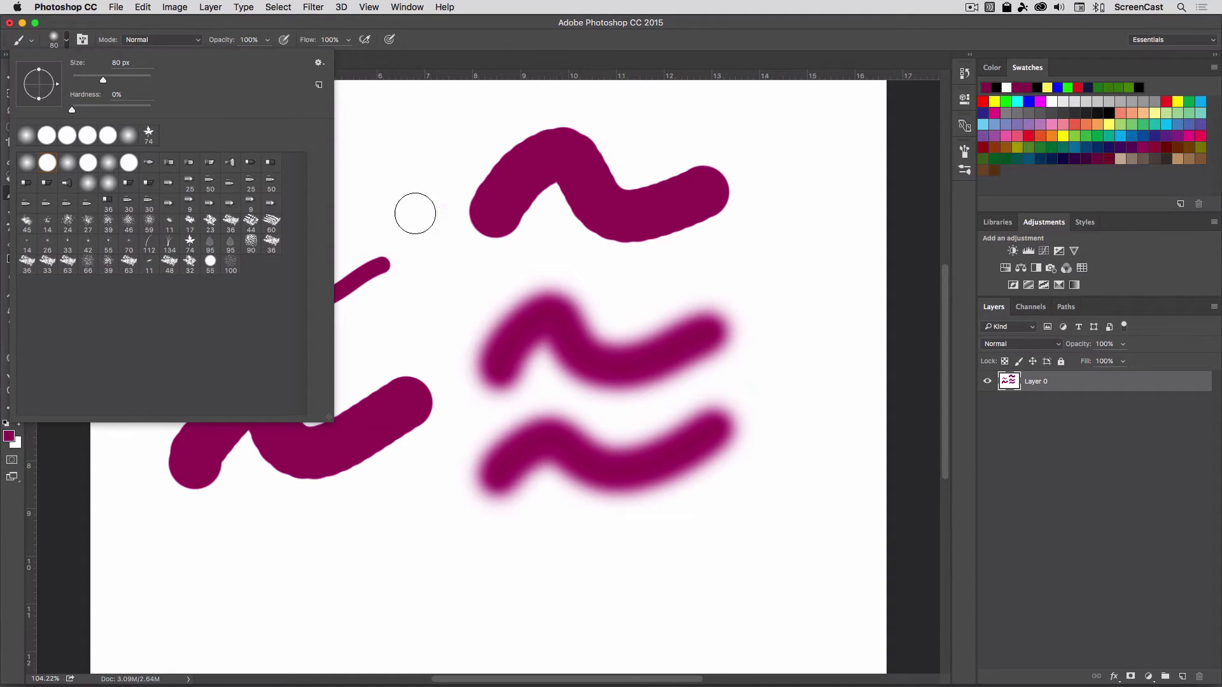
pyautogui.click(537, 270)
pyautogui.moveTo(538, 271)
pyautogui.mouseDown()
pyautogui.moveTo(575, 274)
pyautogui.moveTo(547, 278)
pyautogui.mouseUp()
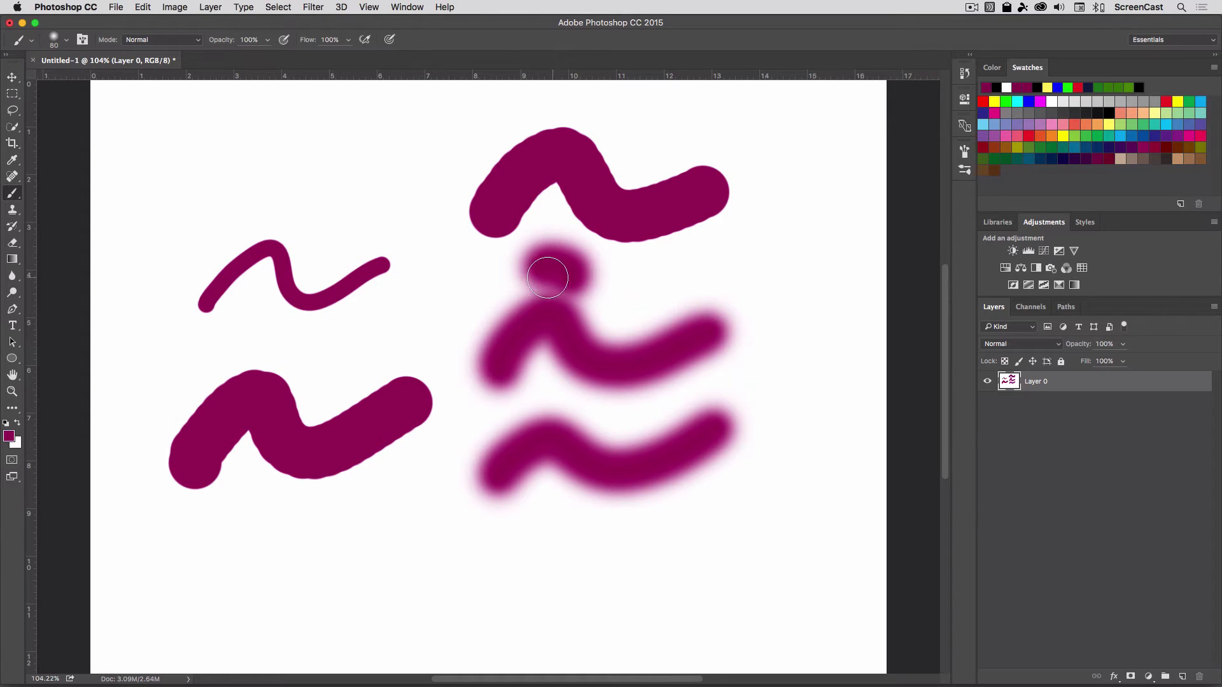
pyautogui.click(66, 41)
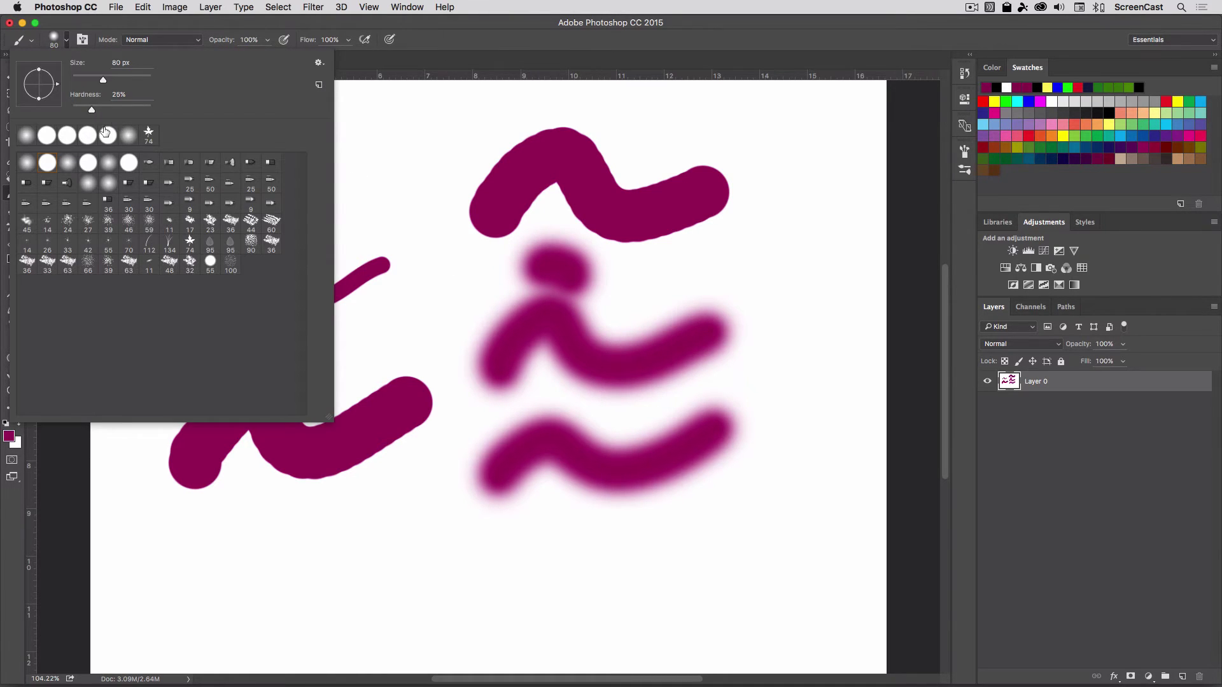
# - Raise the brush hardness to 50%, paint a dab and a short stroke around the thin wavy stroke, and check the hardness value
pyautogui.click(107, 134)
pyautogui.click(446, 241)
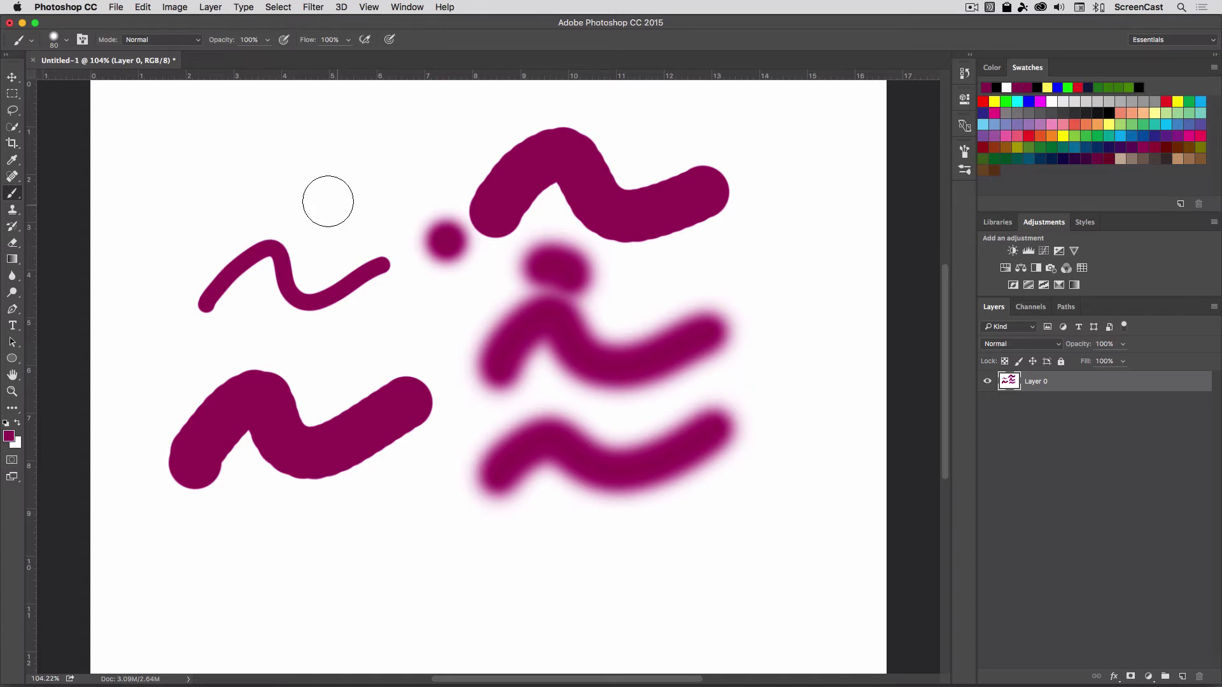
pyautogui.moveTo(299, 178); pyautogui.dragTo(373, 200)
pyautogui.click(65, 41)
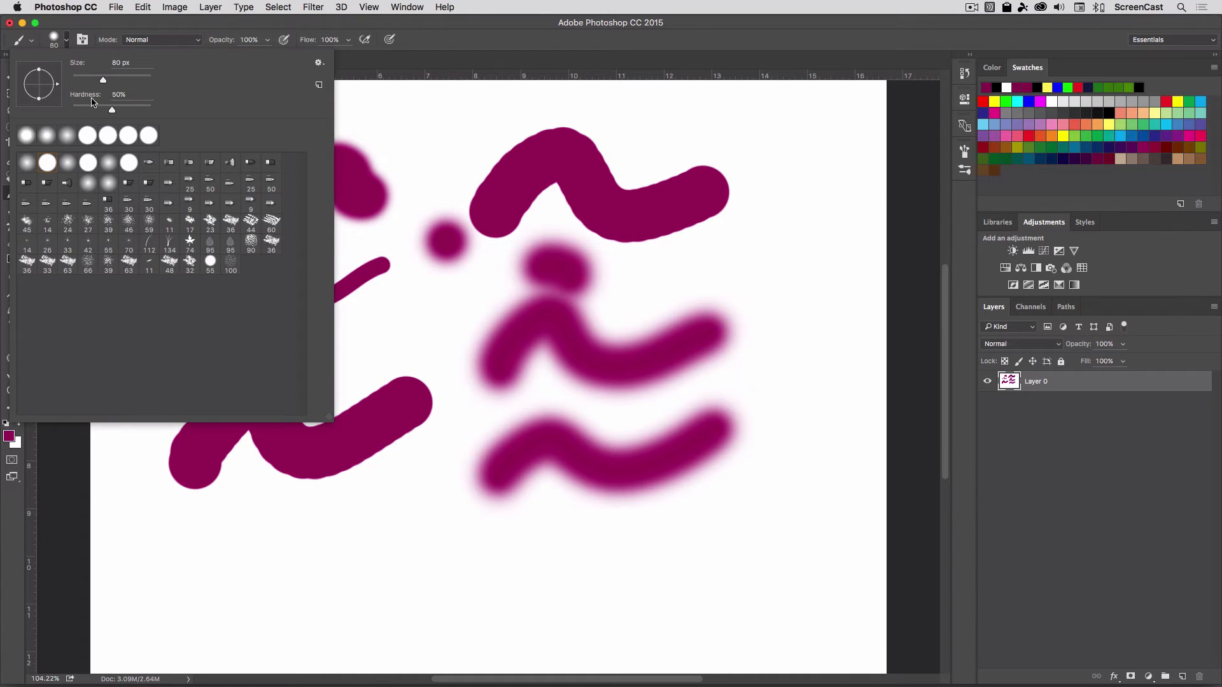
# - Add a dab above the thin wavy stroke, raise the brush hardness to 75%, and paint a short stroke beside the upper-right thick stroke
pyautogui.click(394, 159)
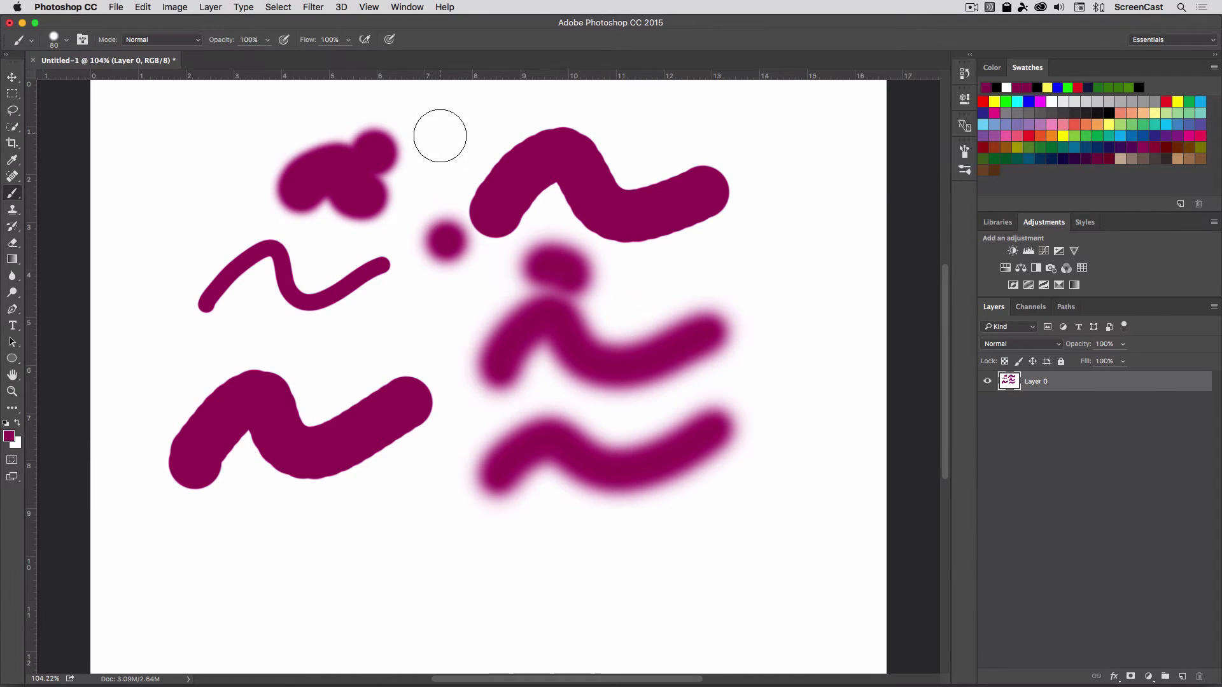
pyautogui.moveTo(439, 135); pyautogui.dragTo(512, 124)
pyautogui.click(66, 41)
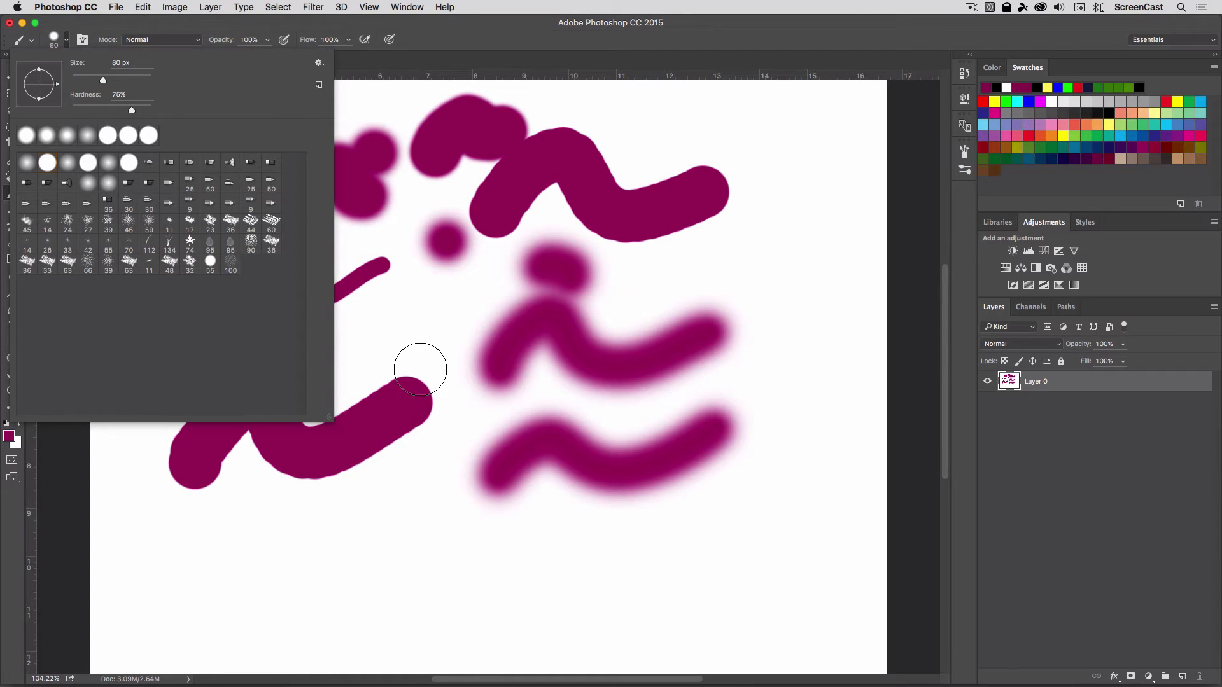
# - Paint a thick stroke below the soft wavy strokes and two separate dabs beneath the thick wavy stroke on the left
pyautogui.click(398, 534)
pyautogui.click(404, 539)
pyautogui.moveTo(490, 560); pyautogui.dragTo(687, 573)
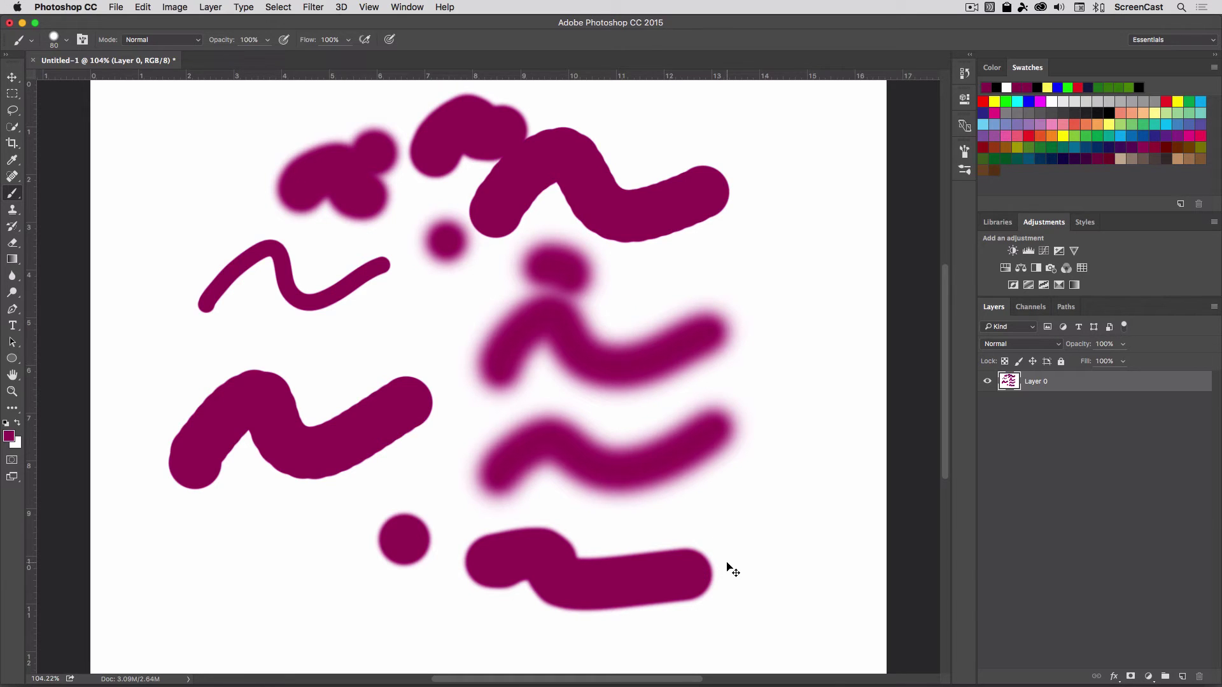
pyautogui.press('super+1')
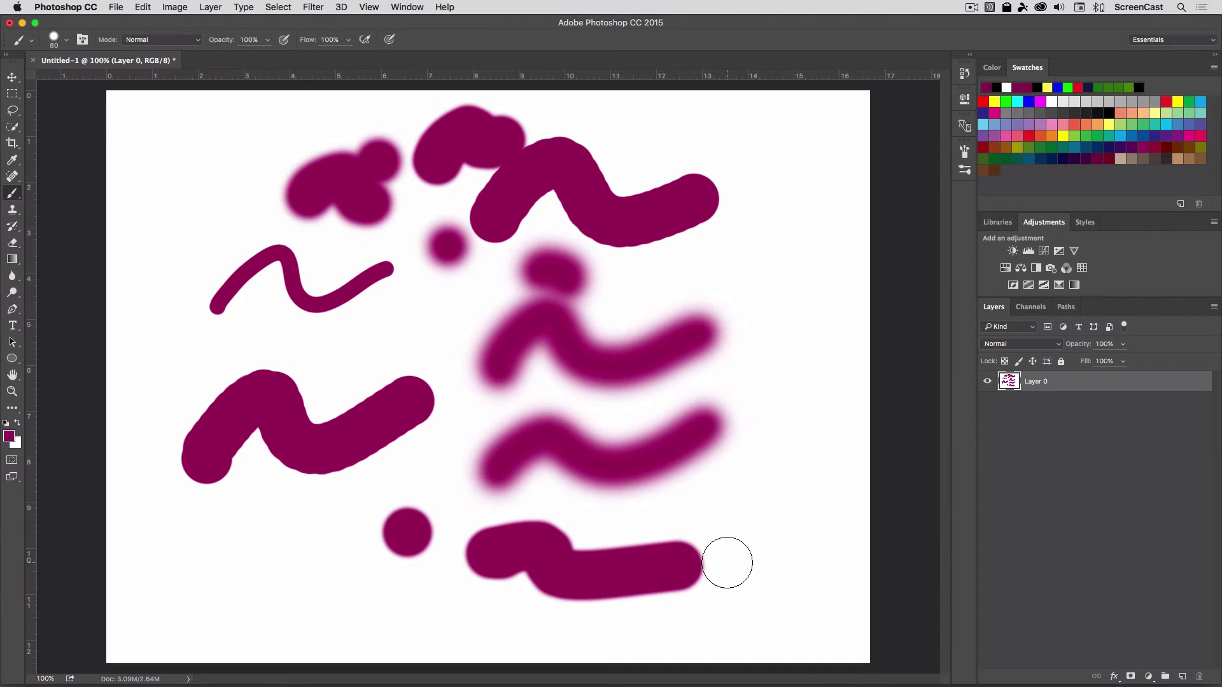
pyautogui.click(220, 504)
# - Enlarge the brush to 438 px, soften its edge, and paint a large blurred blob over the soft wavy strokes
pyautogui.press(']')
pyautogui.press(']')
pyautogui.press(']')
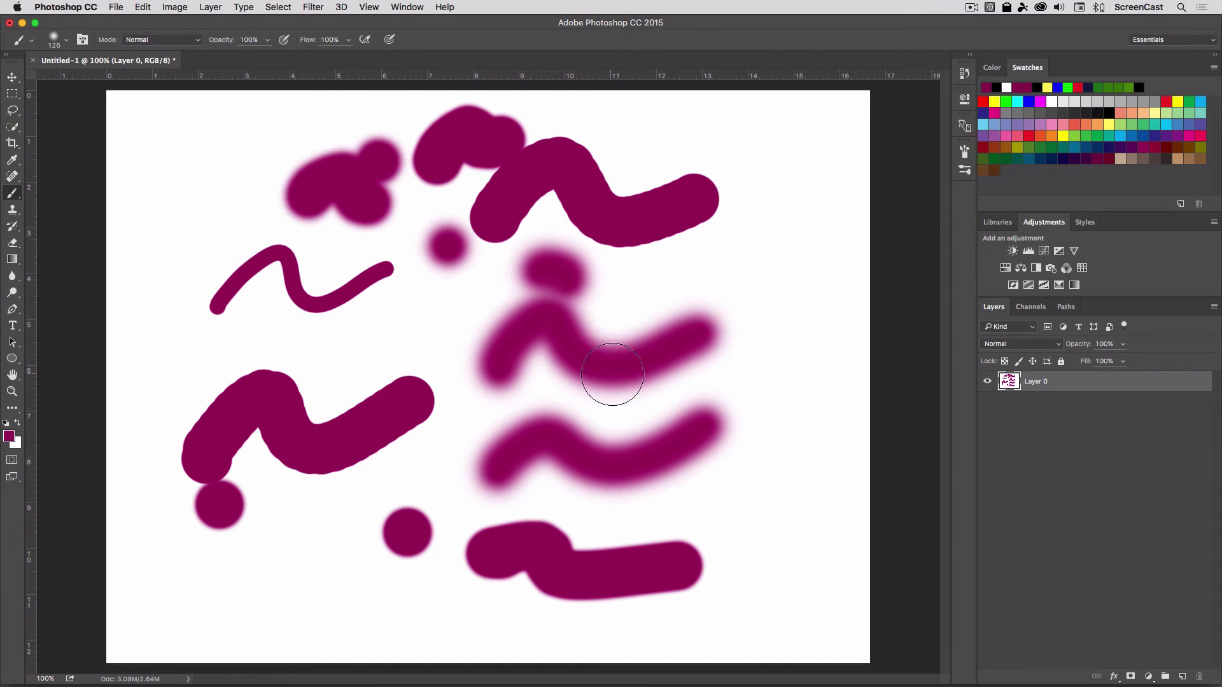
pyautogui.moveTo(615, 402); pyautogui.dragTo(771, 412)
pyautogui.moveTo(784, 412)
pyautogui.mouseDown()
pyautogui.moveTo(815, 414)
pyautogui.moveTo(603, 414)
pyautogui.moveTo(802, 414)
pyautogui.moveTo(646, 421)
pyautogui.moveTo(769, 411)
pyautogui.moveTo(706, 415)
pyautogui.moveTo(722, 420)
pyautogui.moveTo(717, 227)
pyautogui.moveTo(726, 543)
pyautogui.moveTo(720, 240)
pyautogui.moveTo(730, 506)
pyautogui.moveTo(704, 234)
pyautogui.moveTo(727, 455)
pyautogui.moveTo(694, 262)
pyautogui.moveTo(680, 380)
pyautogui.moveTo(687, 494)
pyautogui.moveTo(670, 275)
pyautogui.moveTo(656, 272)
pyautogui.mouseUp()
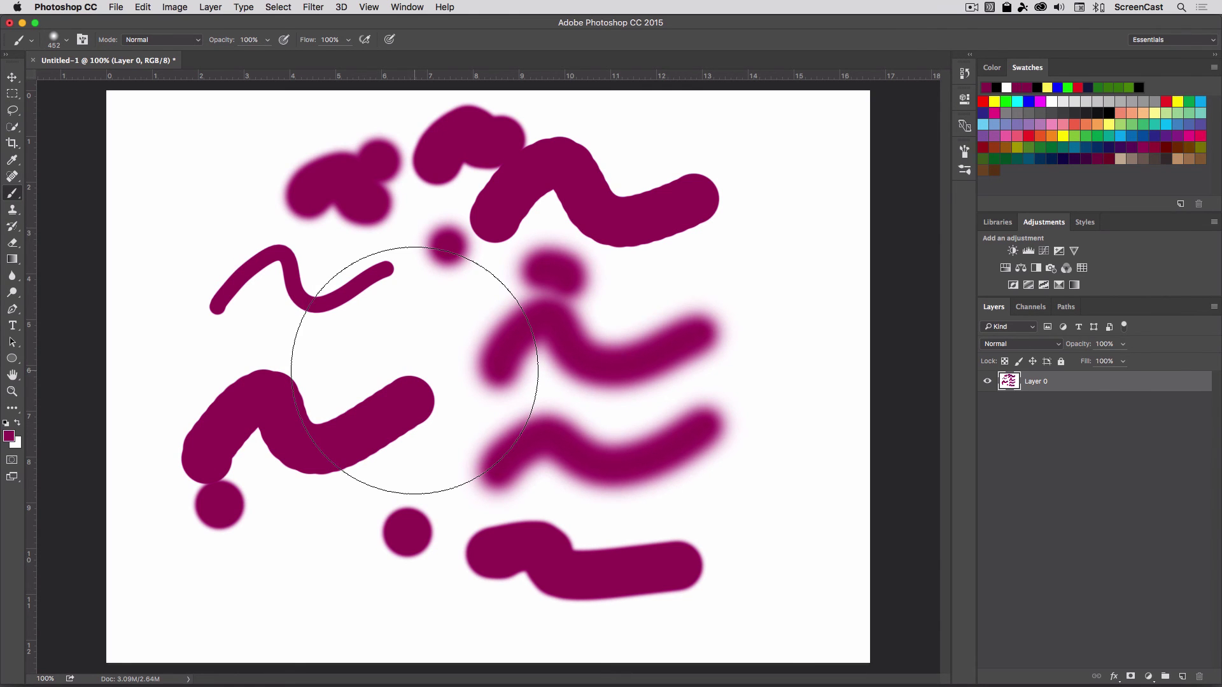
pyautogui.moveTo(422, 352)
pyautogui.mouseDown()
pyautogui.moveTo(509, 357)
pyautogui.moveTo(426, 260)
pyautogui.moveTo(437, 395)
pyautogui.moveTo(441, 289)
pyautogui.moveTo(395, 290)
pyautogui.mouseUp()
pyautogui.moveTo(641, 341)
pyautogui.mouseDown()
pyautogui.moveTo(668, 308)
pyautogui.moveTo(702, 334)
pyautogui.mouseUp()
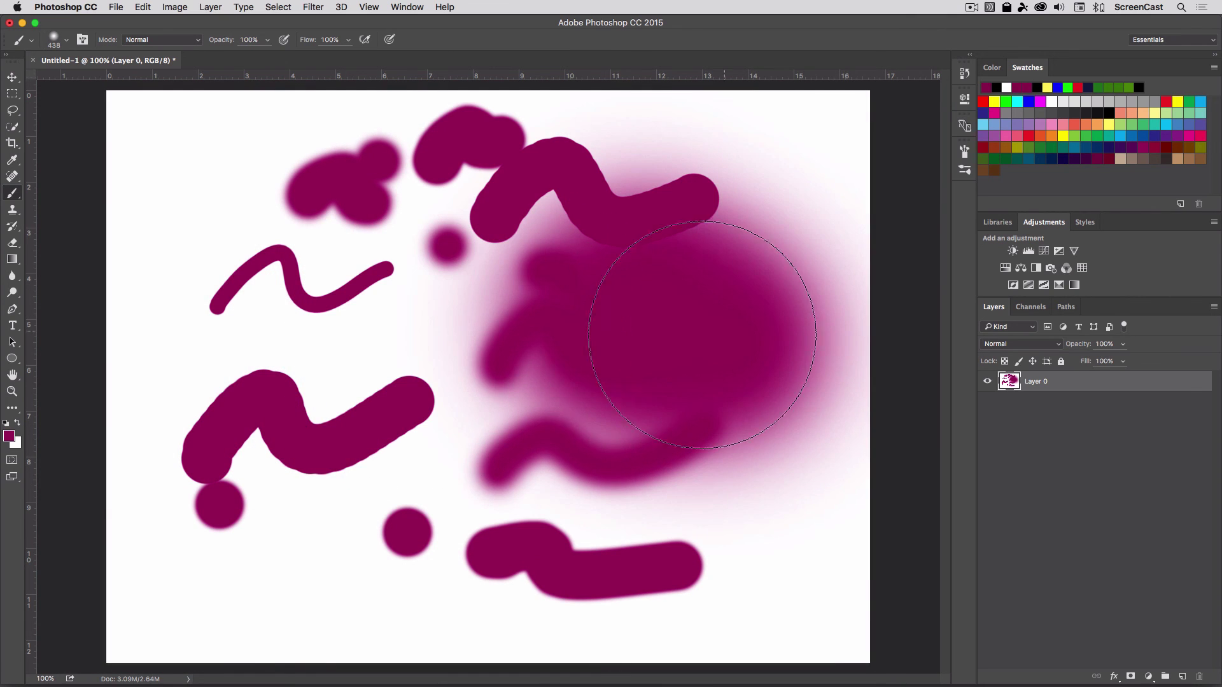
# - Paint a short bumpy stroke low on the canvas at 78 px and 85% hardness, and a central dab at 140 px and 30% hardness
pyautogui.moveTo(350, 362)
pyautogui.mouseDown()
pyautogui.moveTo(352, 428)
pyautogui.moveTo(224, 403)
pyautogui.moveTo(249, 273)
pyautogui.moveTo(262, 483)
pyautogui.mouseUp()
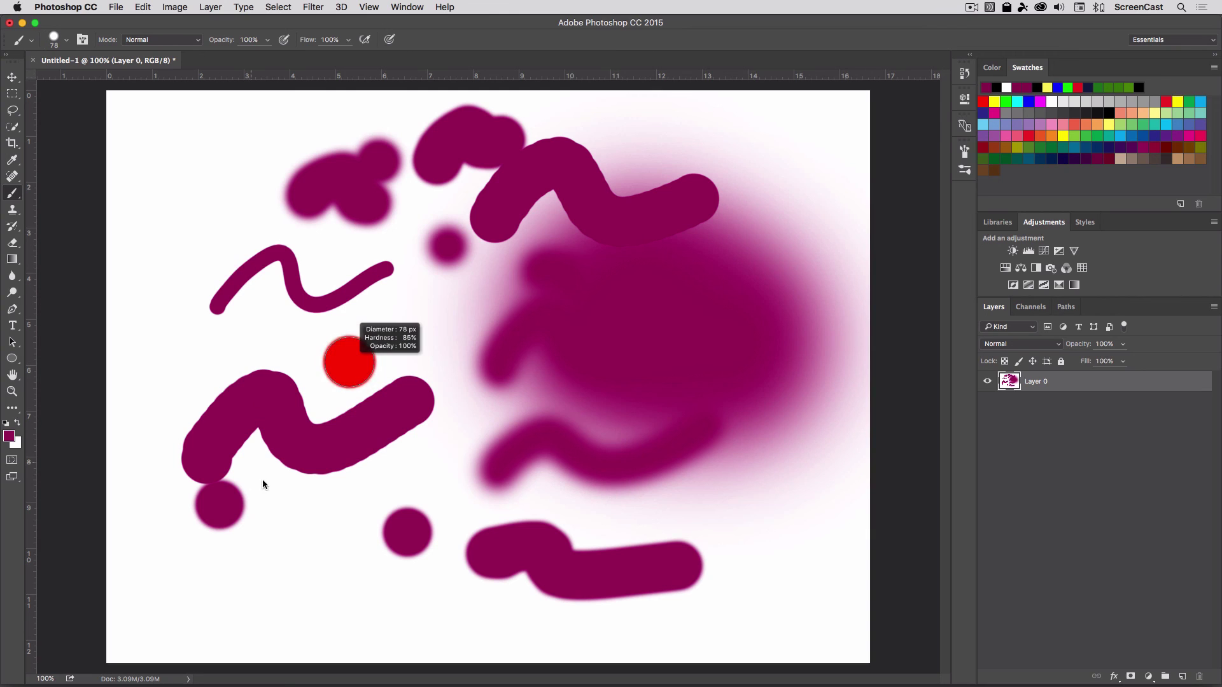
pyautogui.moveTo(235, 580)
pyautogui.mouseDown()
pyautogui.moveTo(242, 593)
pyautogui.moveTo(325, 589)
pyautogui.mouseUp()
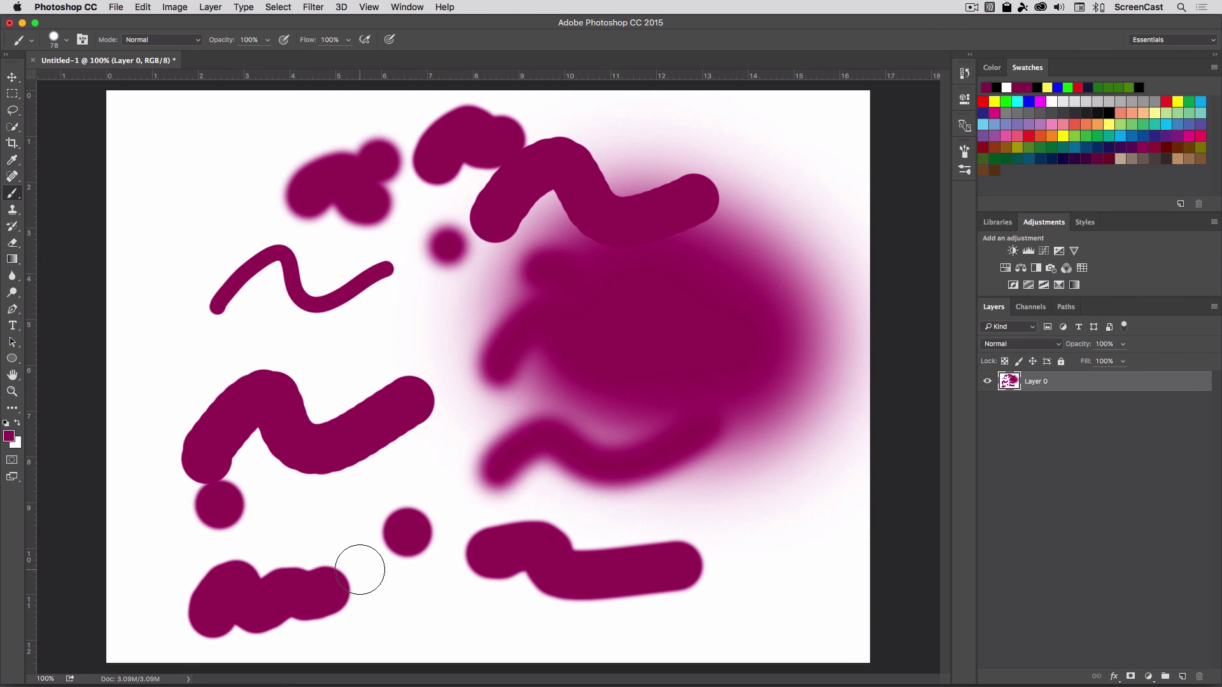
pyautogui.click(57, 40)
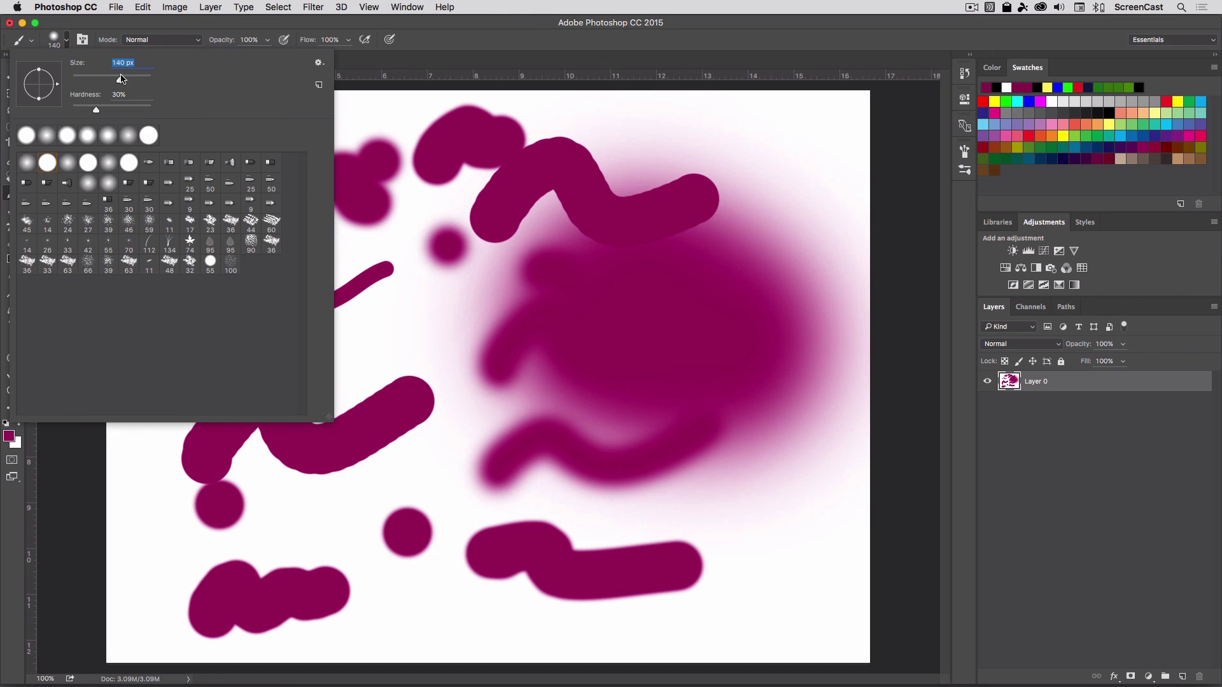
pyautogui.click(426, 327)
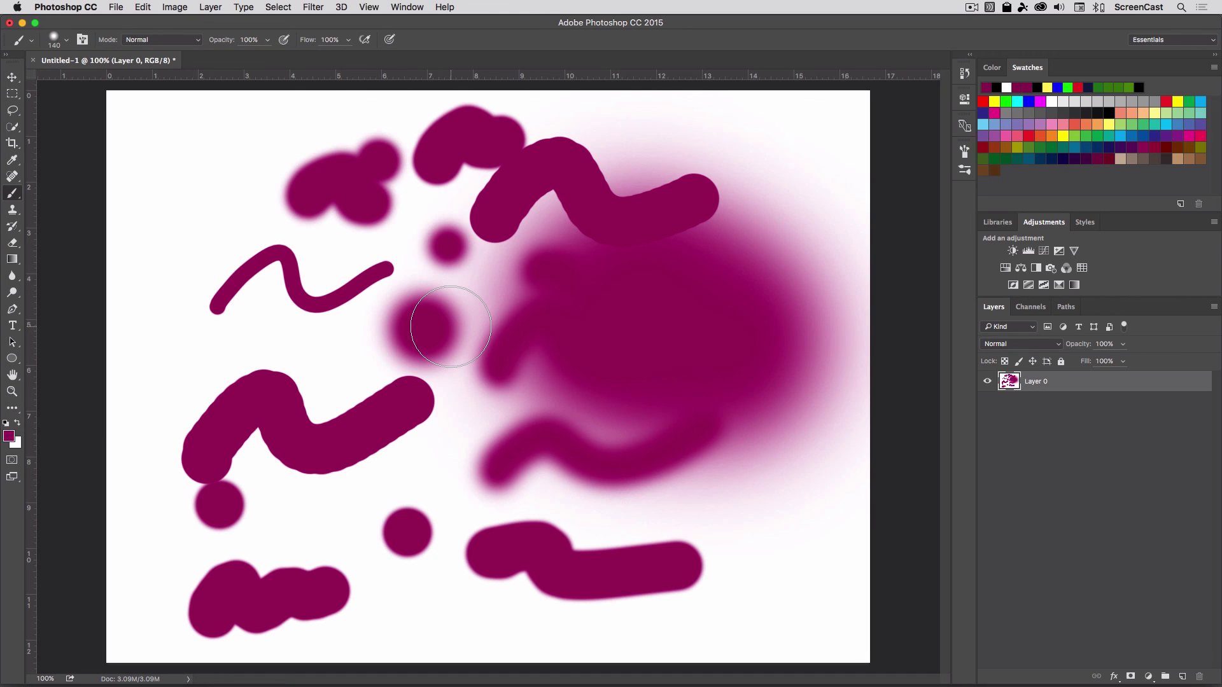